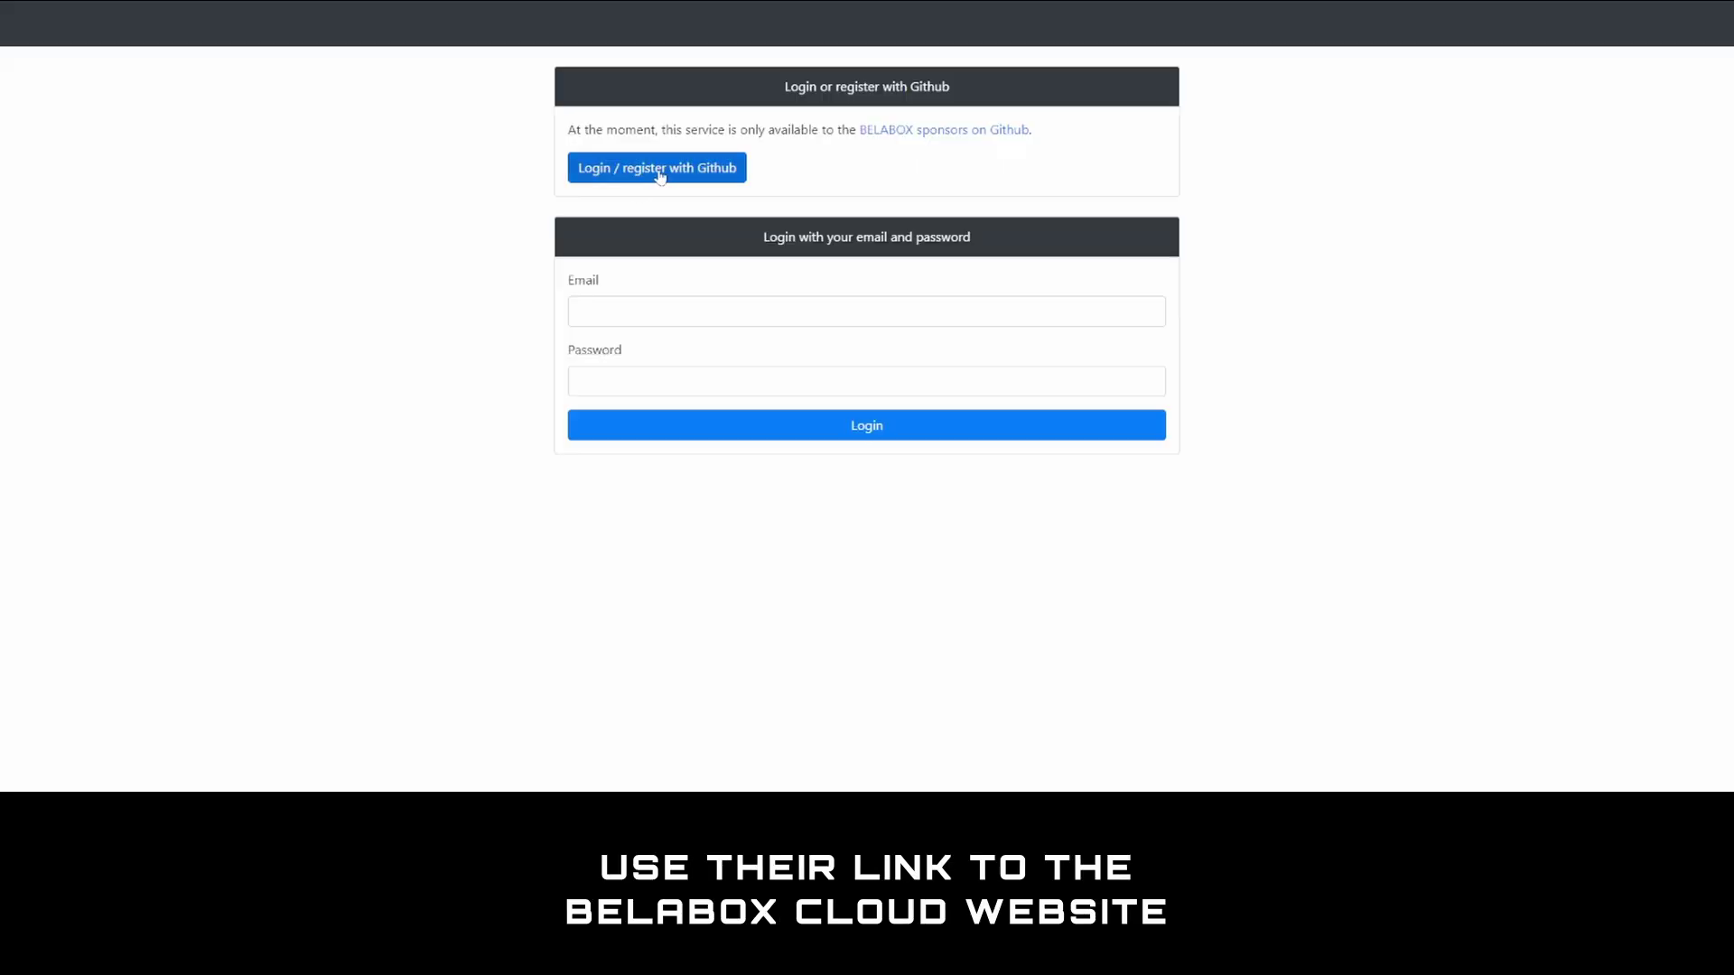
Register for BELABOX cloud through GitHub, authorizing the app and setting a password
left_click(661, 172)
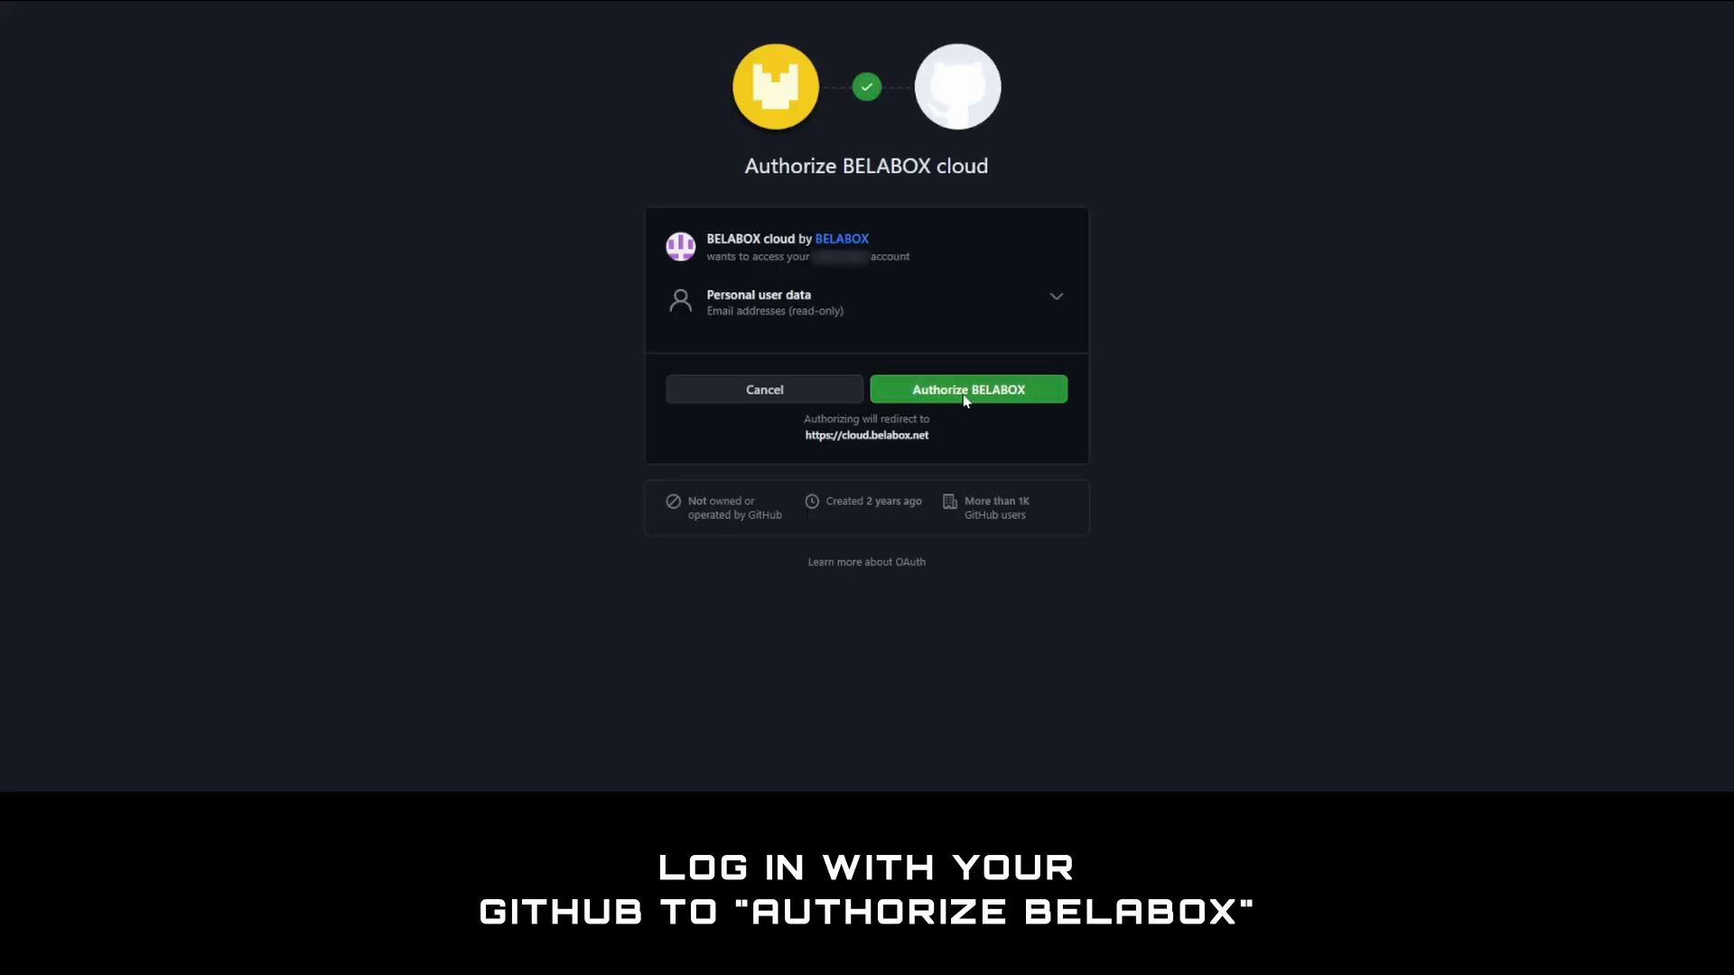
left_click(972, 399)
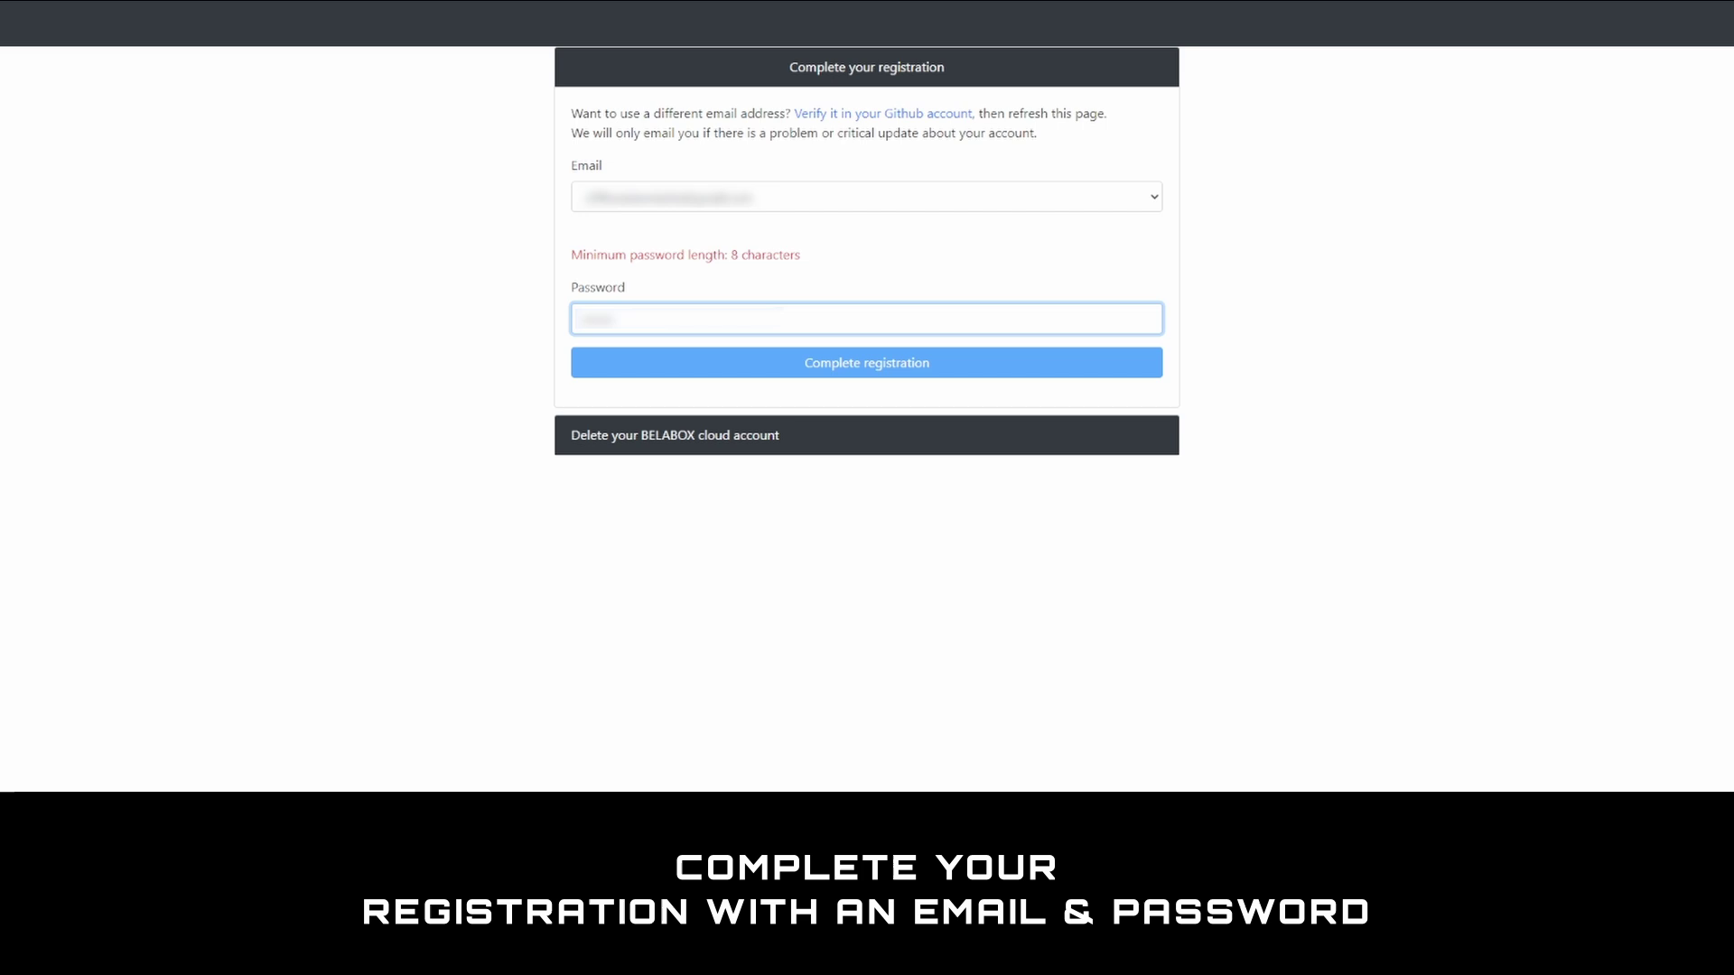
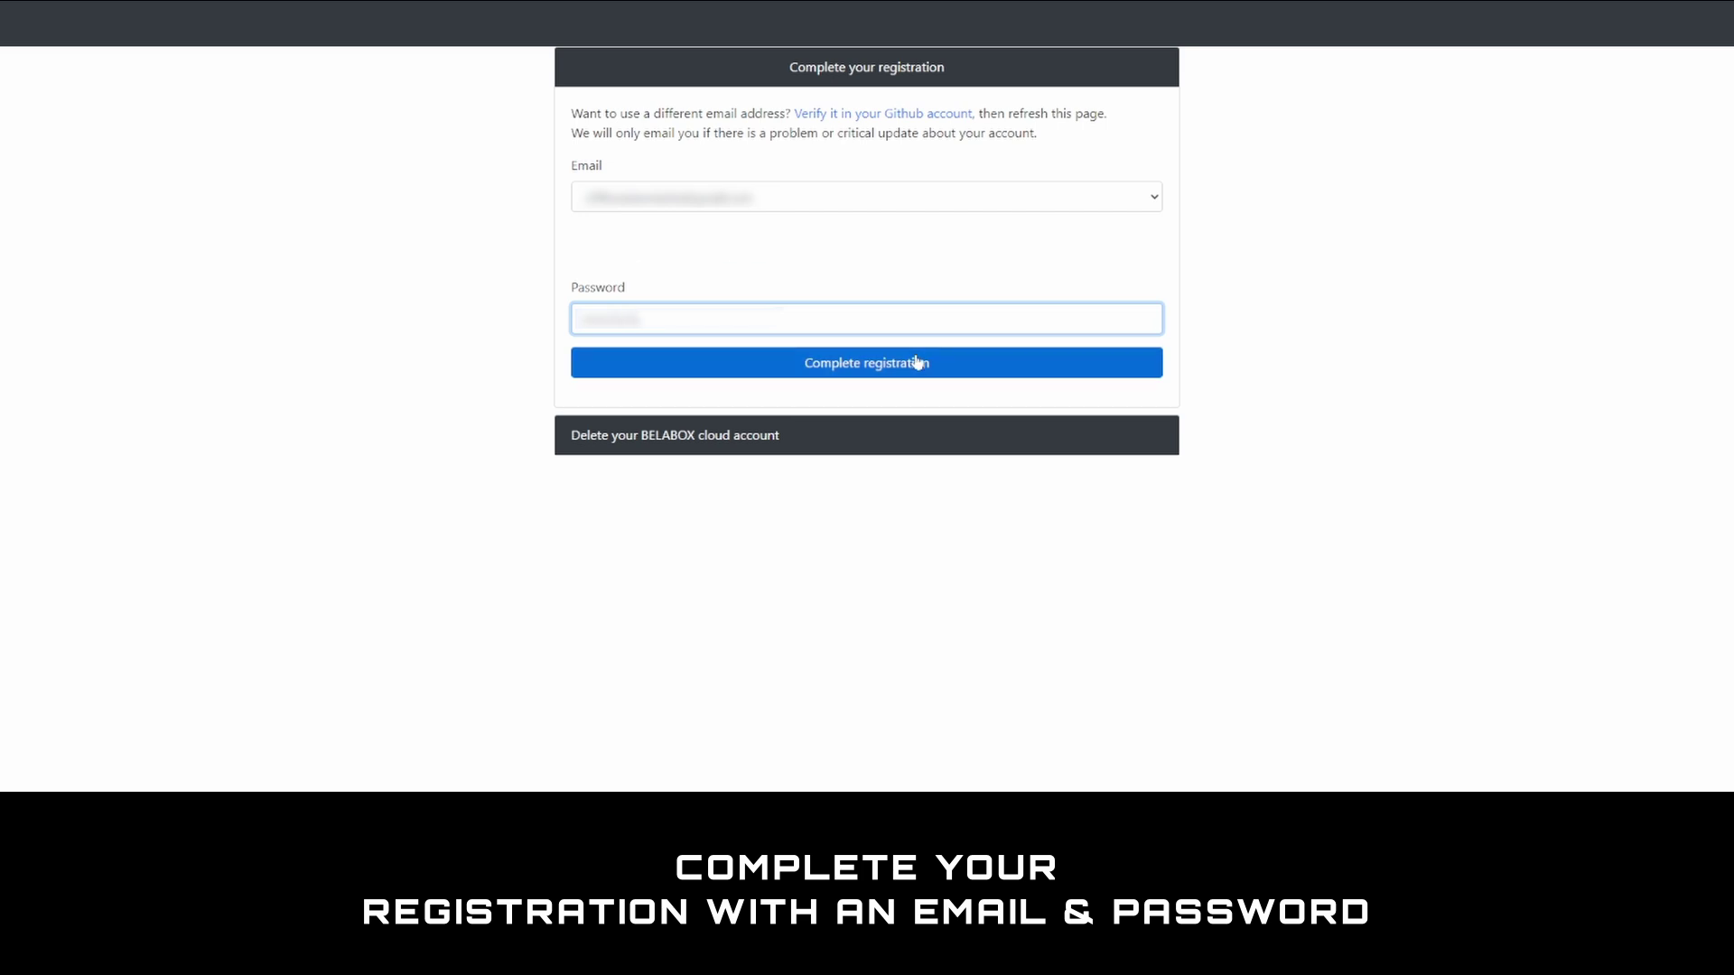
left_click(916, 362)
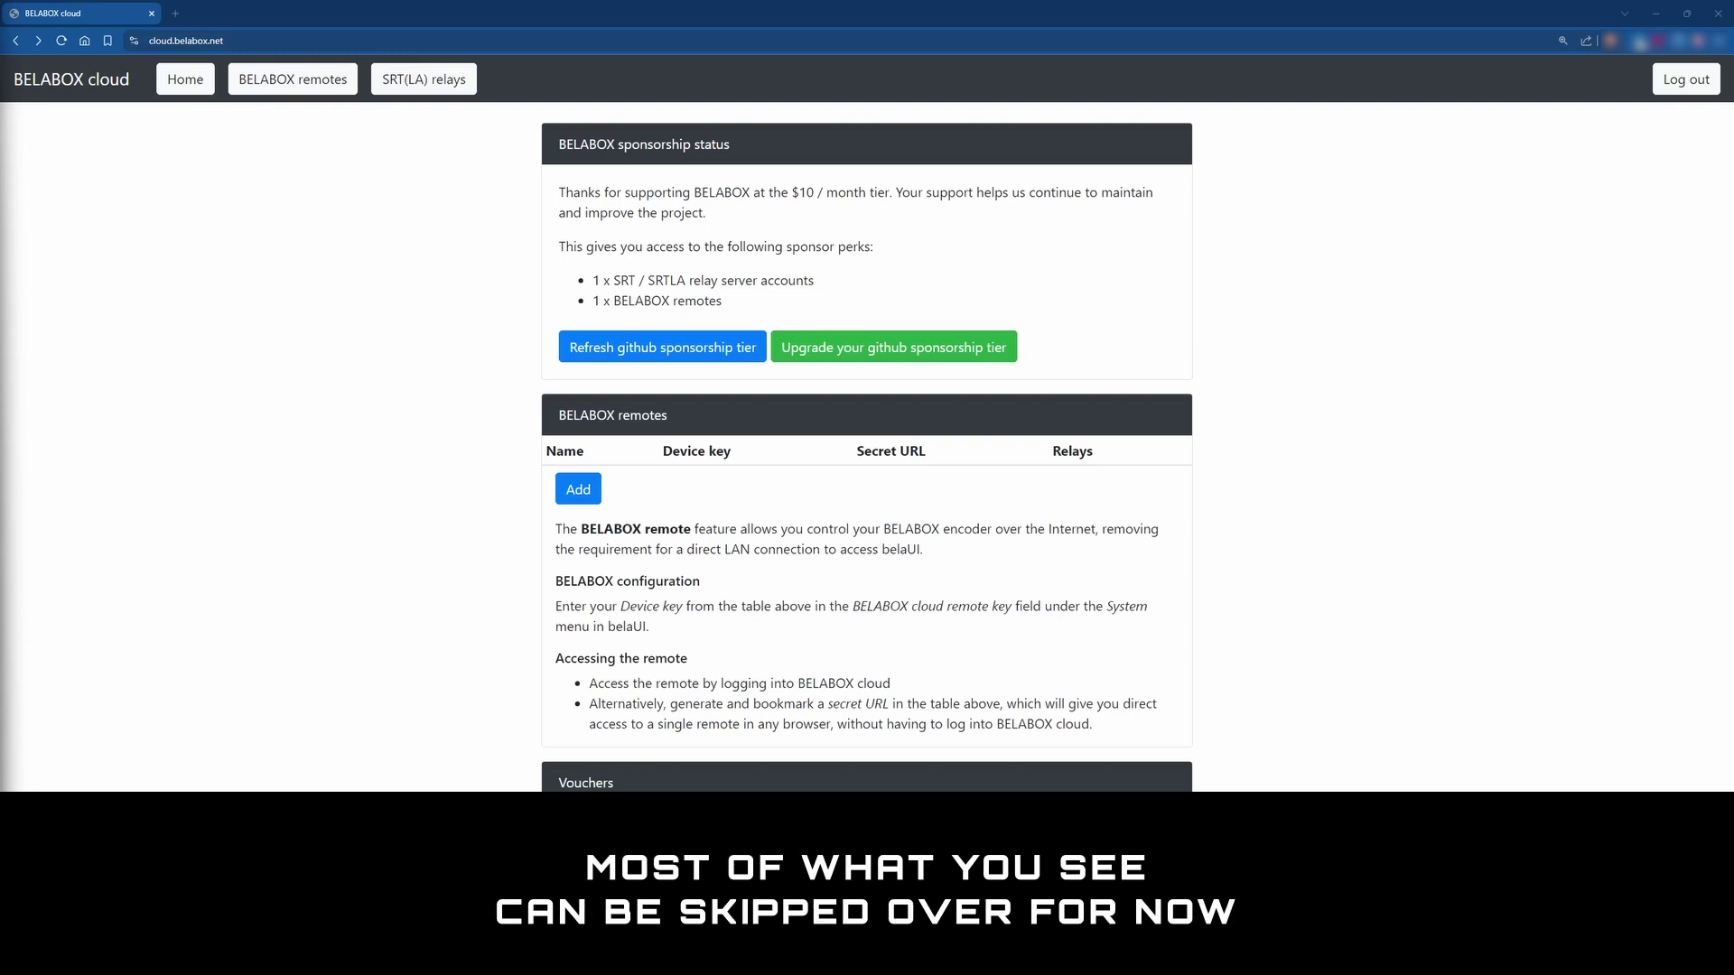
On the SRT(LA) relays page, delete a relay account and keep the remaining one selected
left_click(436, 95)
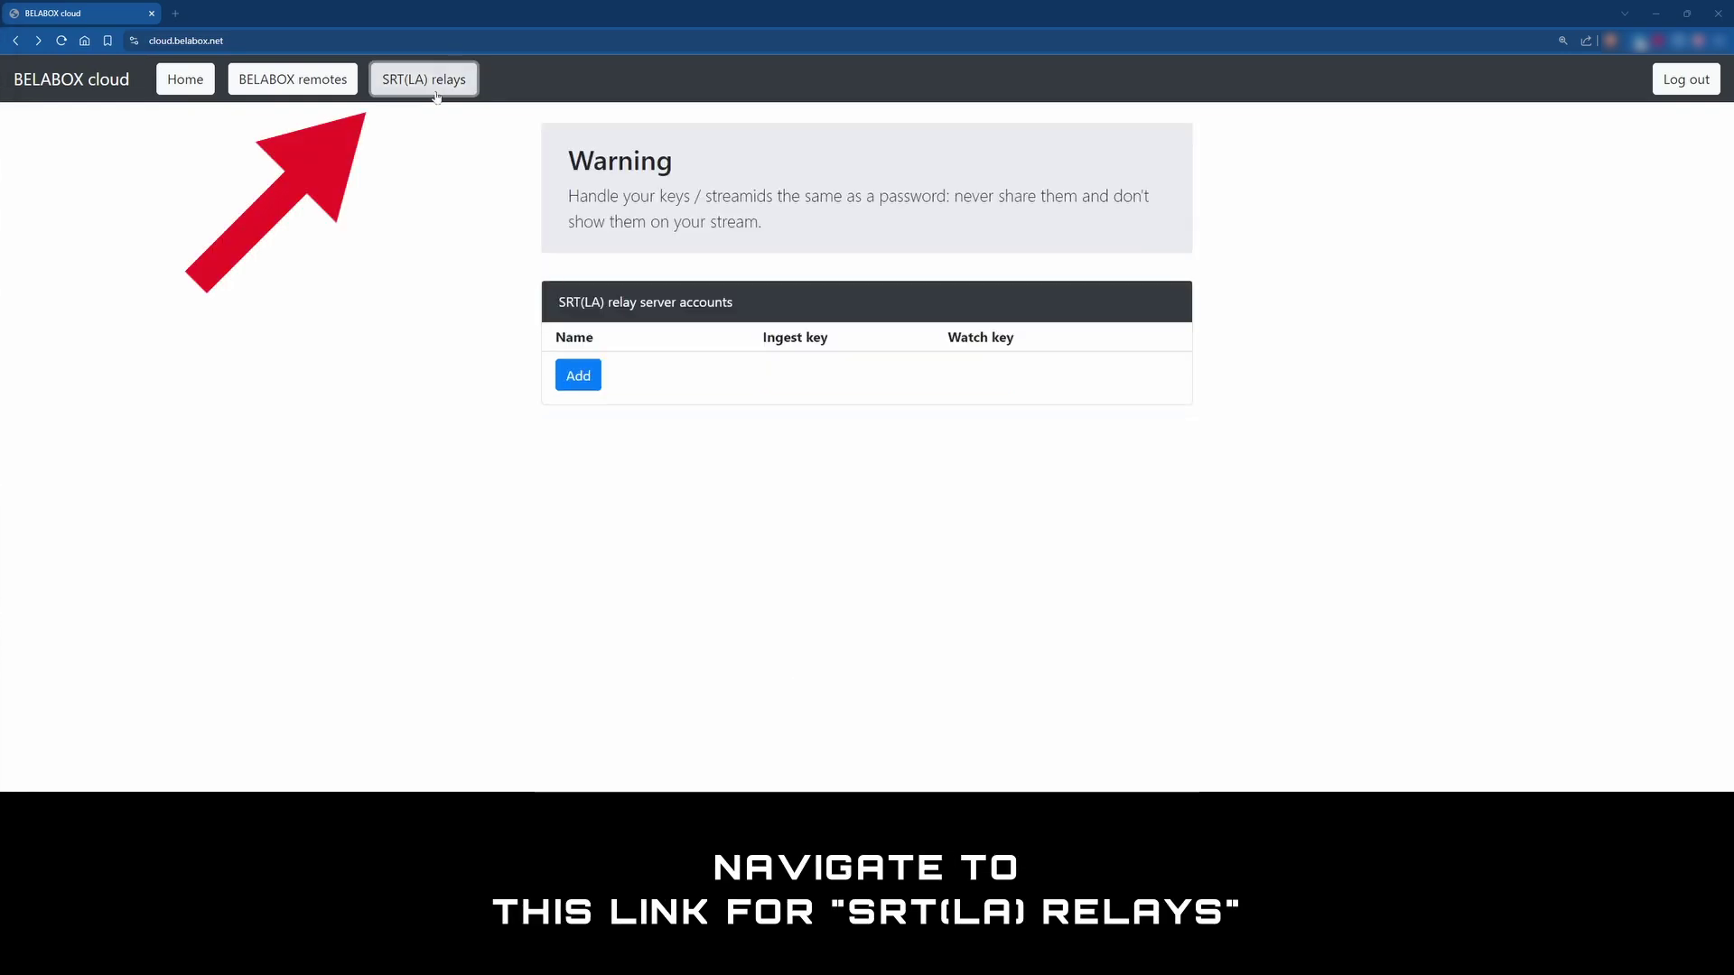
left_click(436, 95)
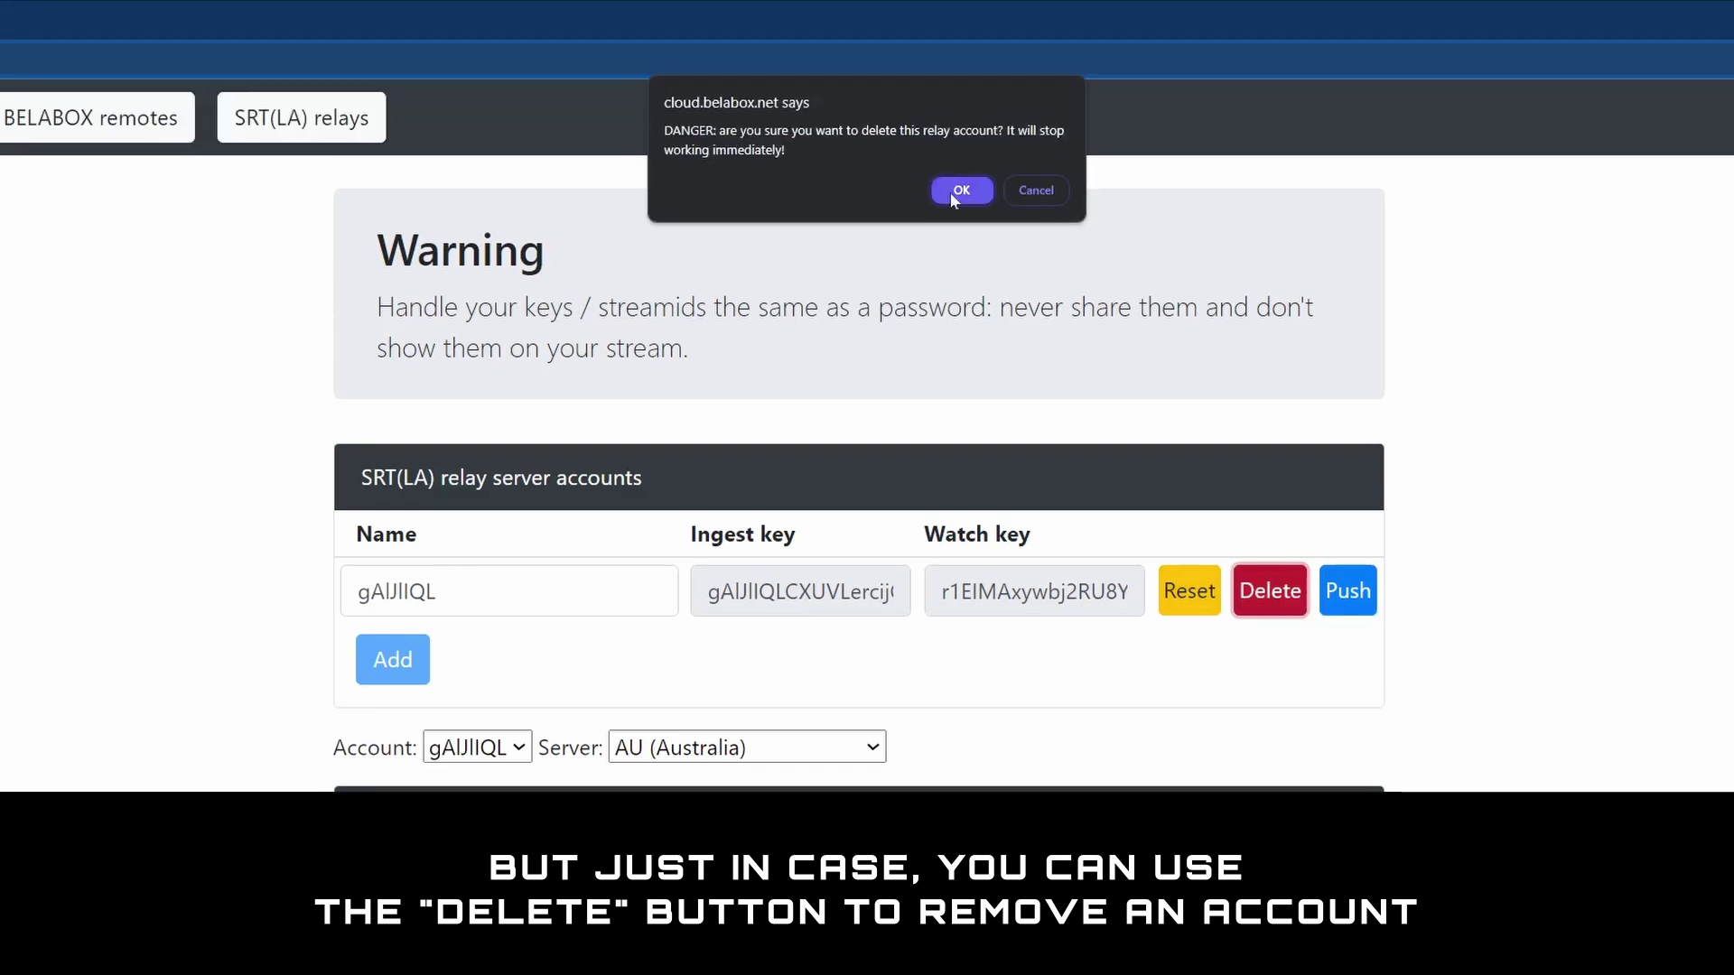
left_click(961, 192)
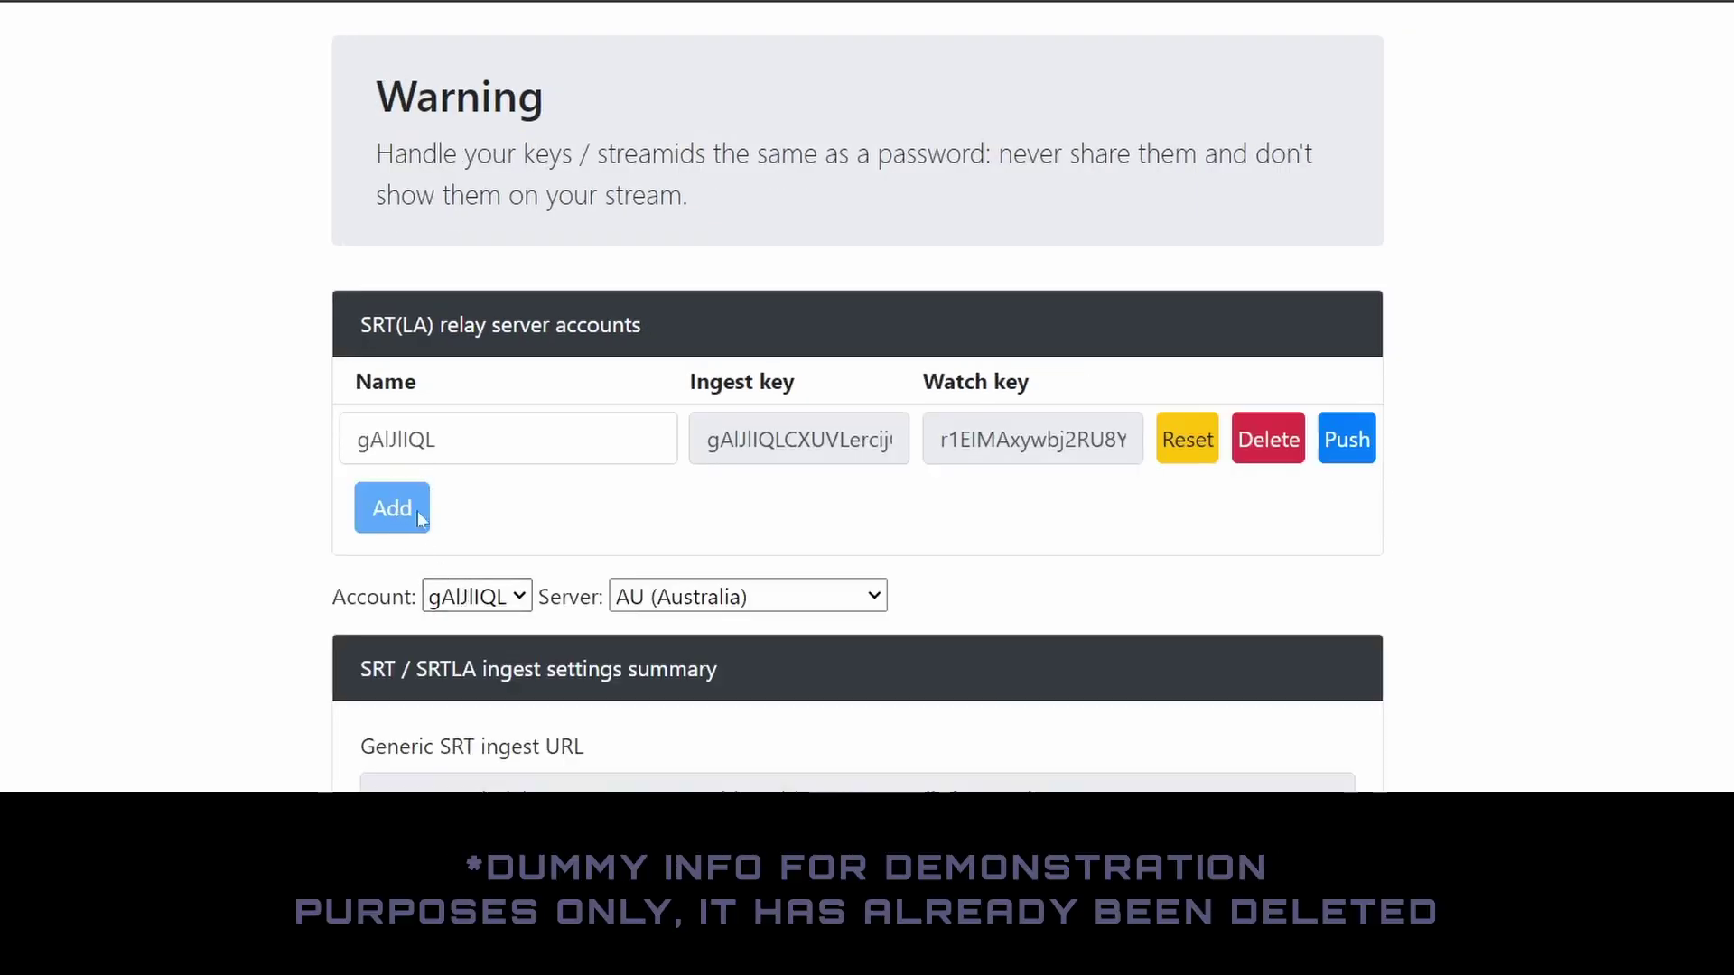
left_click(521, 598)
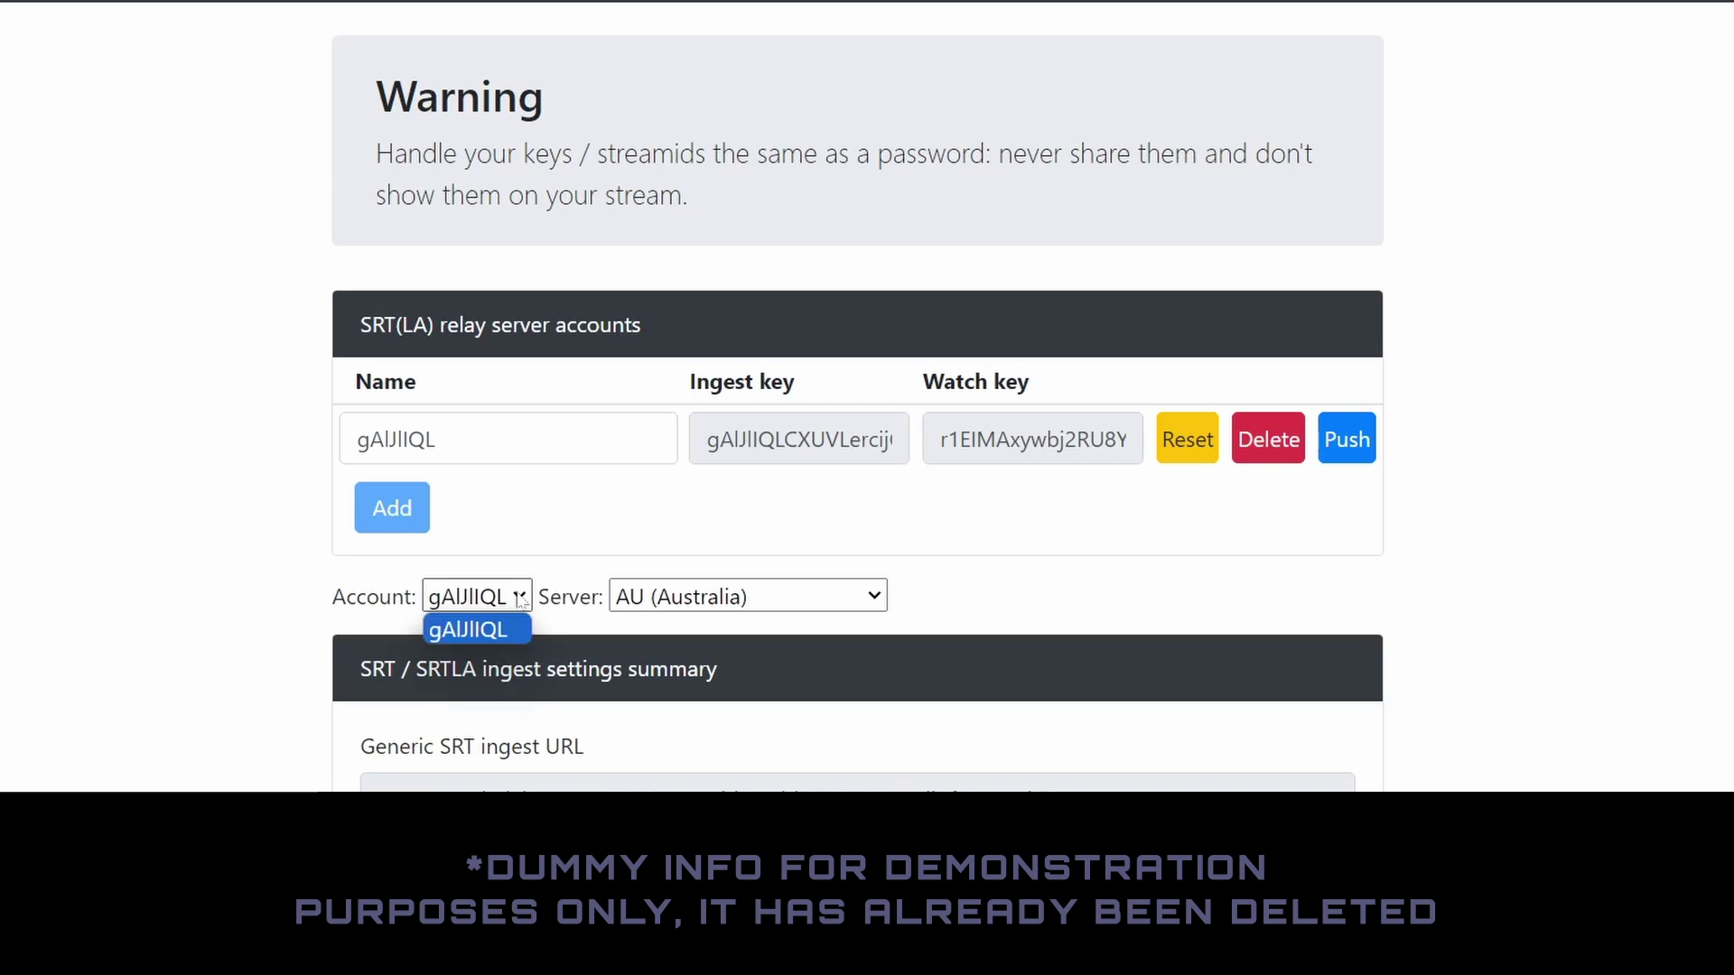
left_click(521, 598)
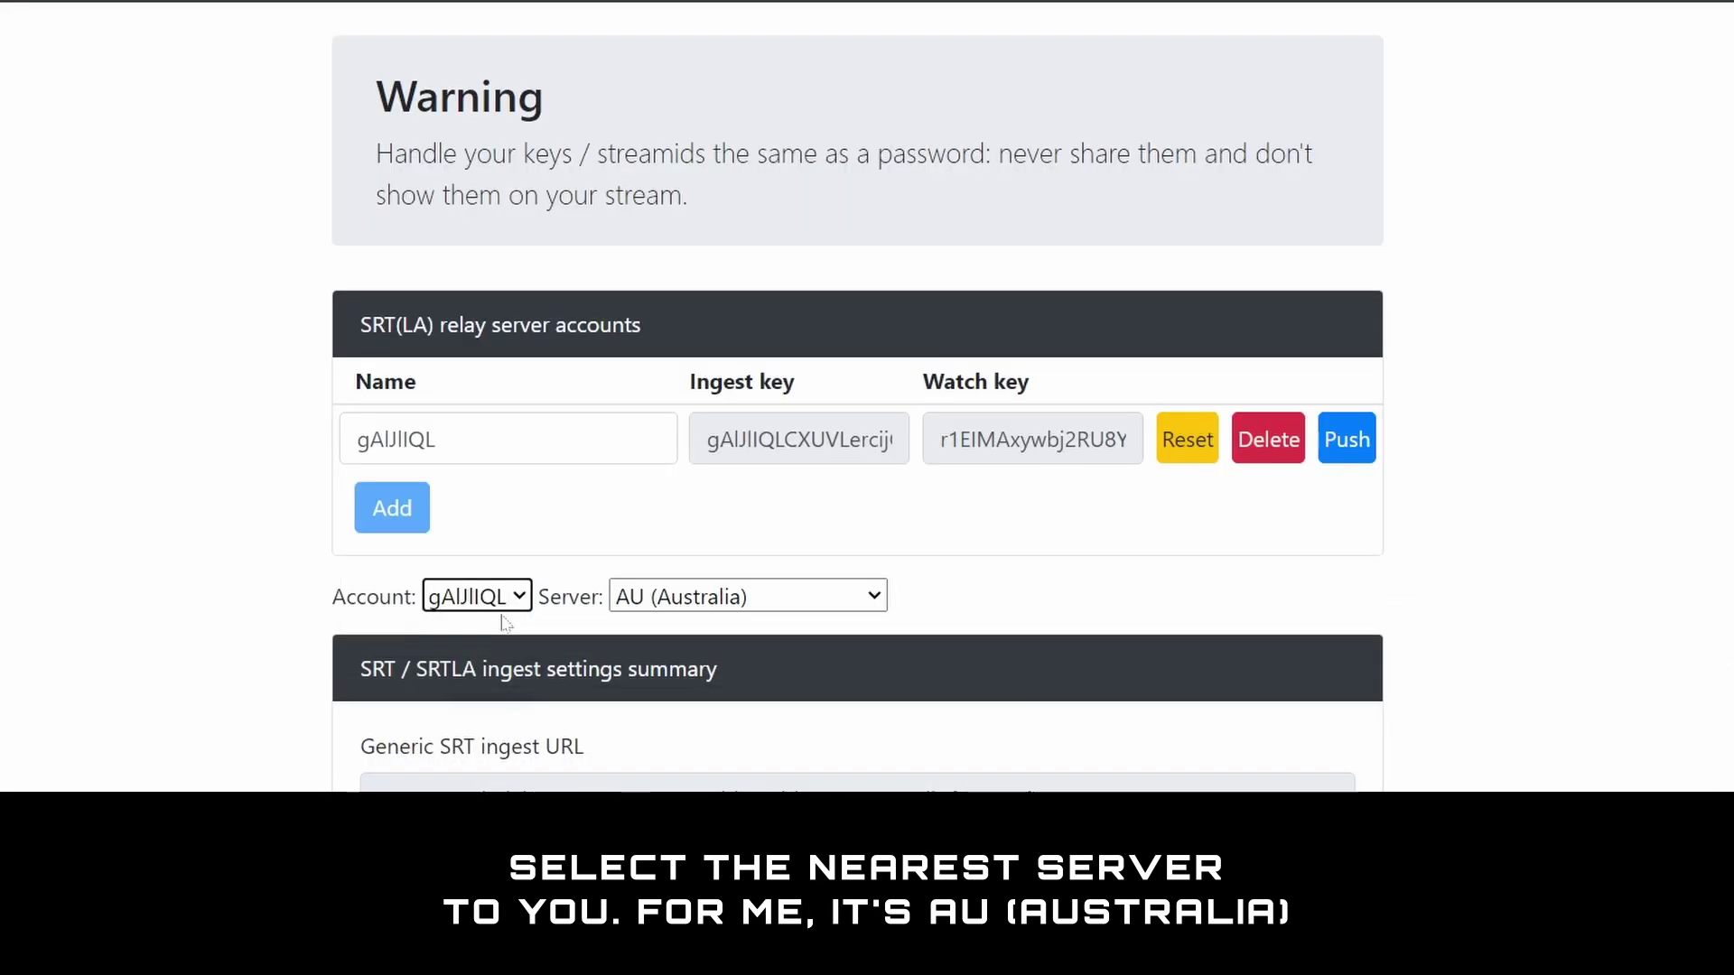
Scroll down and open the relay Server dropdown to view server locations
scroll(506, 624, "down", 3)
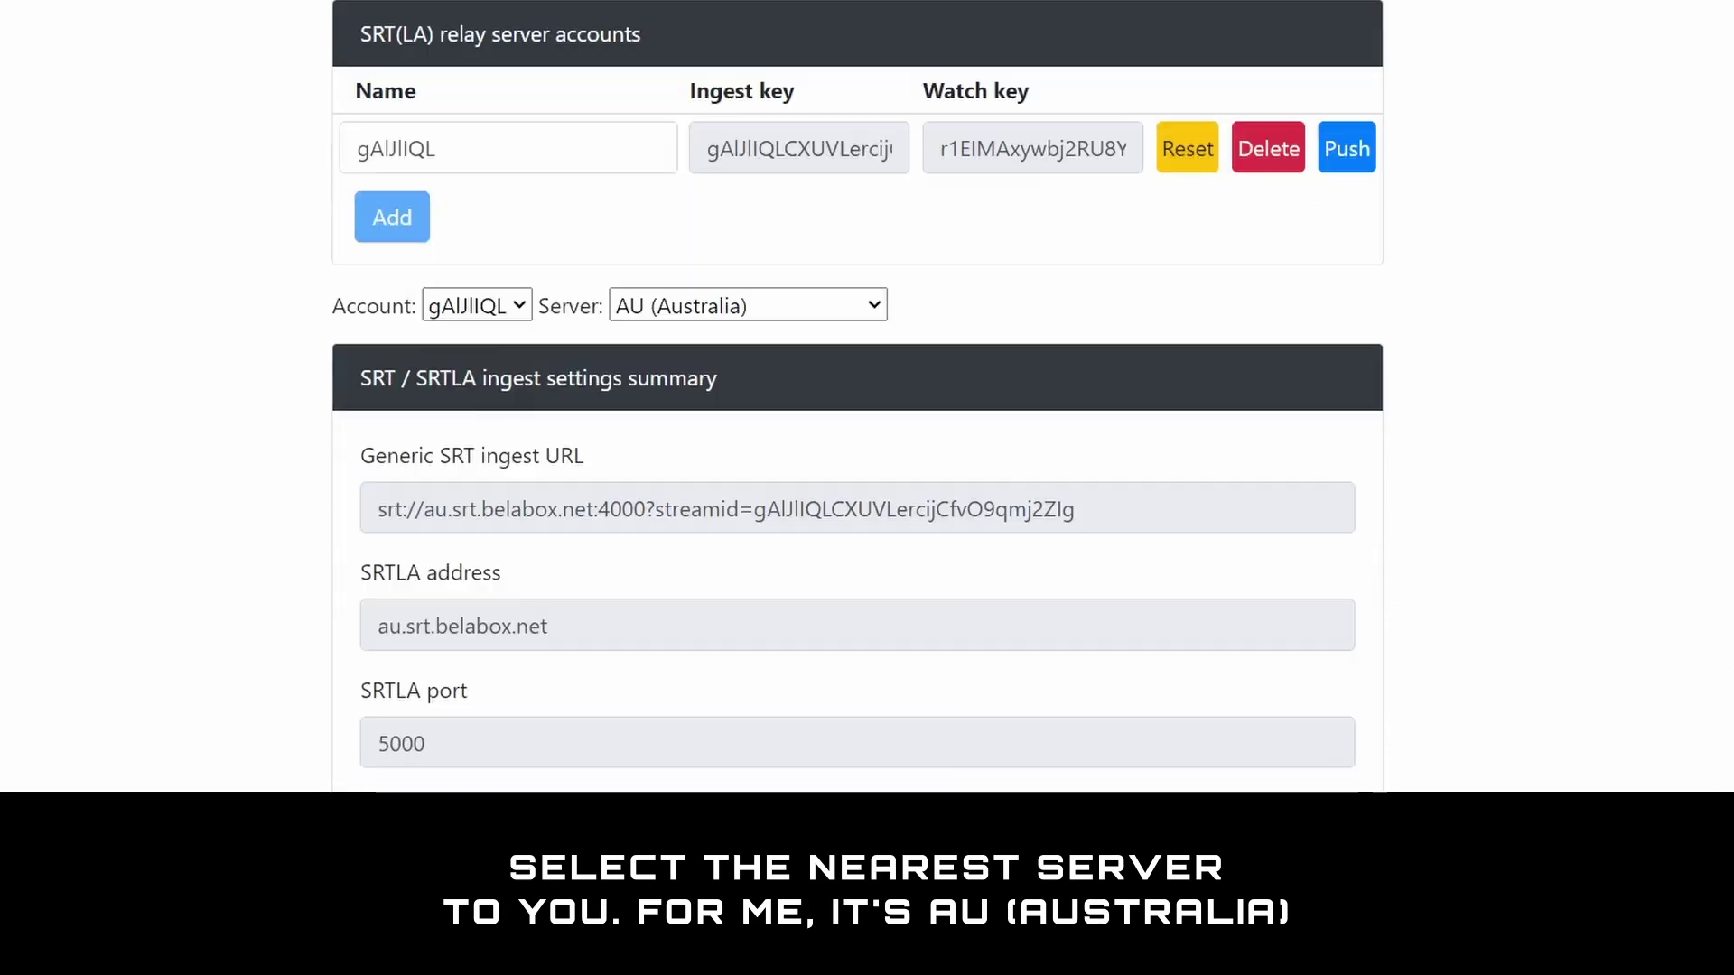
left_click(817, 312)
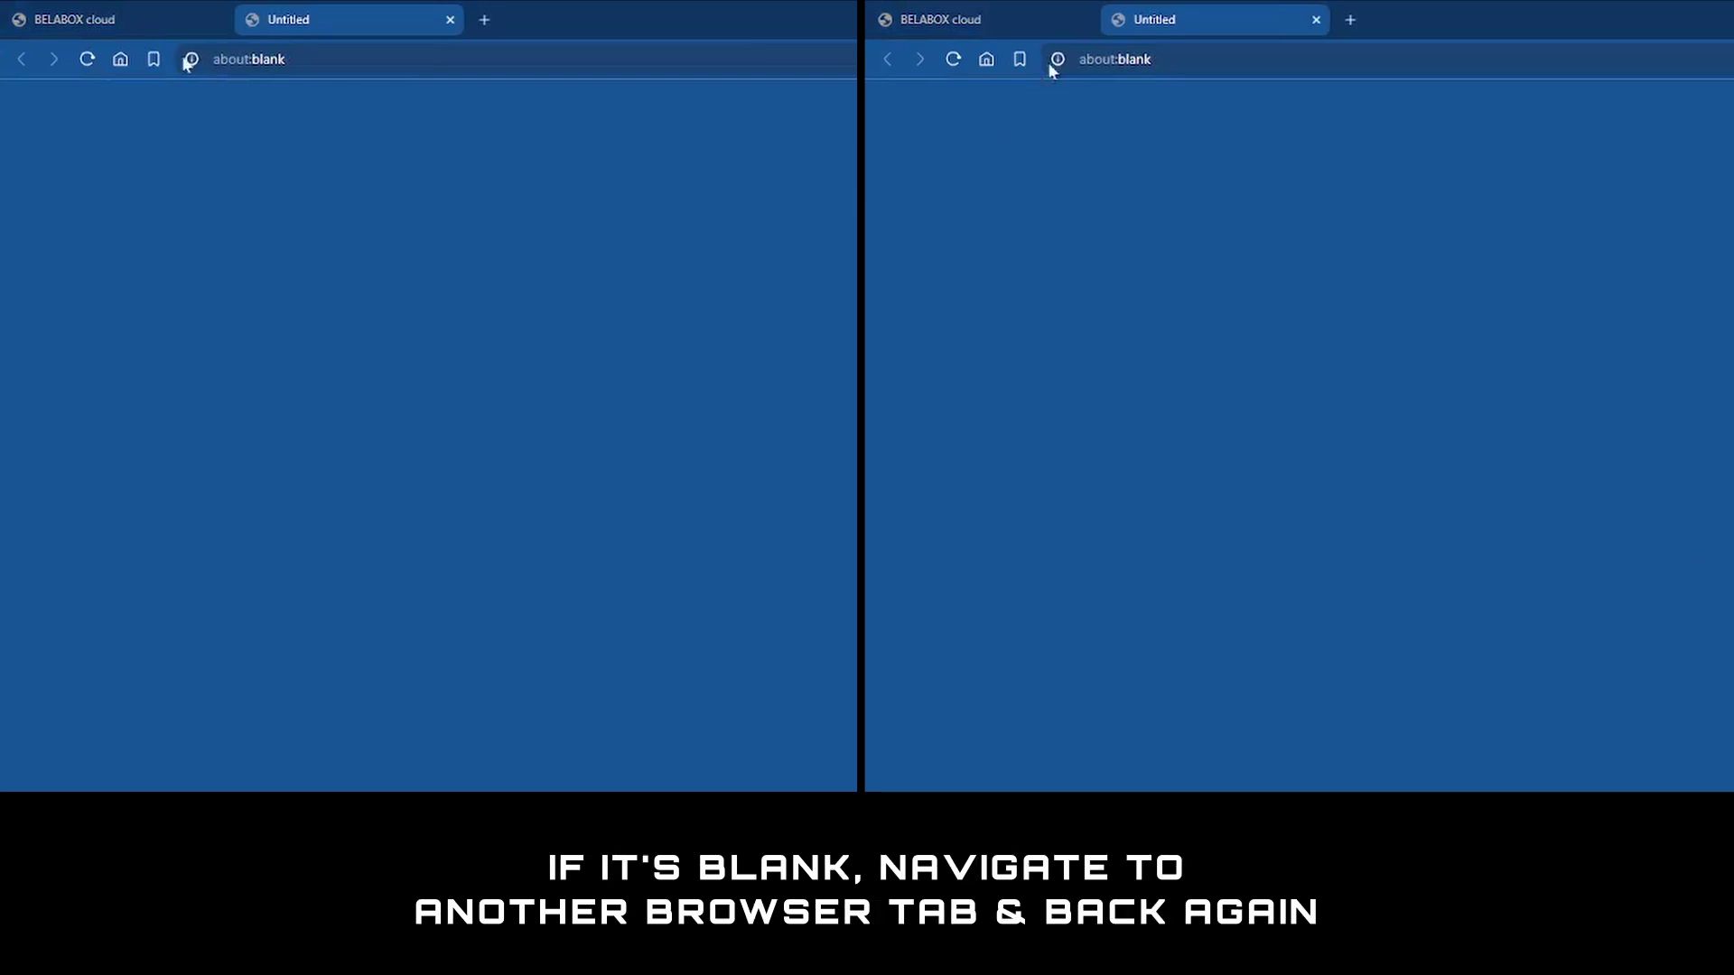
Load the new tab and copy the Larix/Moblin setup URL from its address bar
left_click(1017, 20)
left_click(1213, 20)
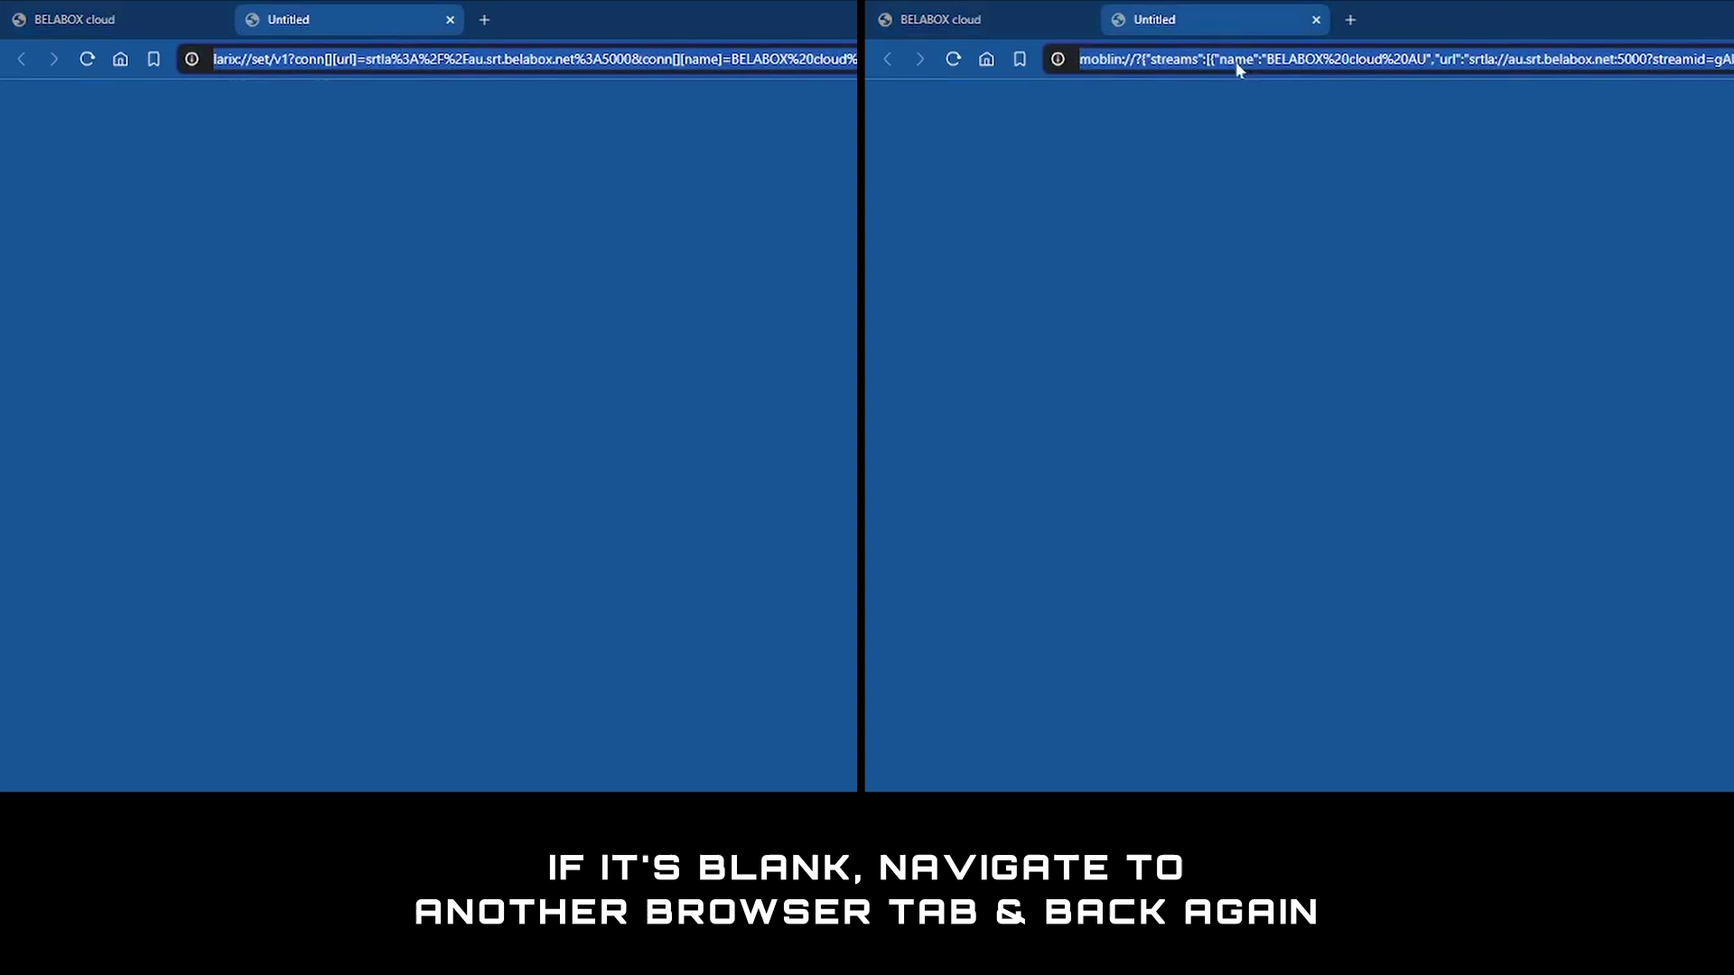
right_click(1238, 70)
right_click(406, 54)
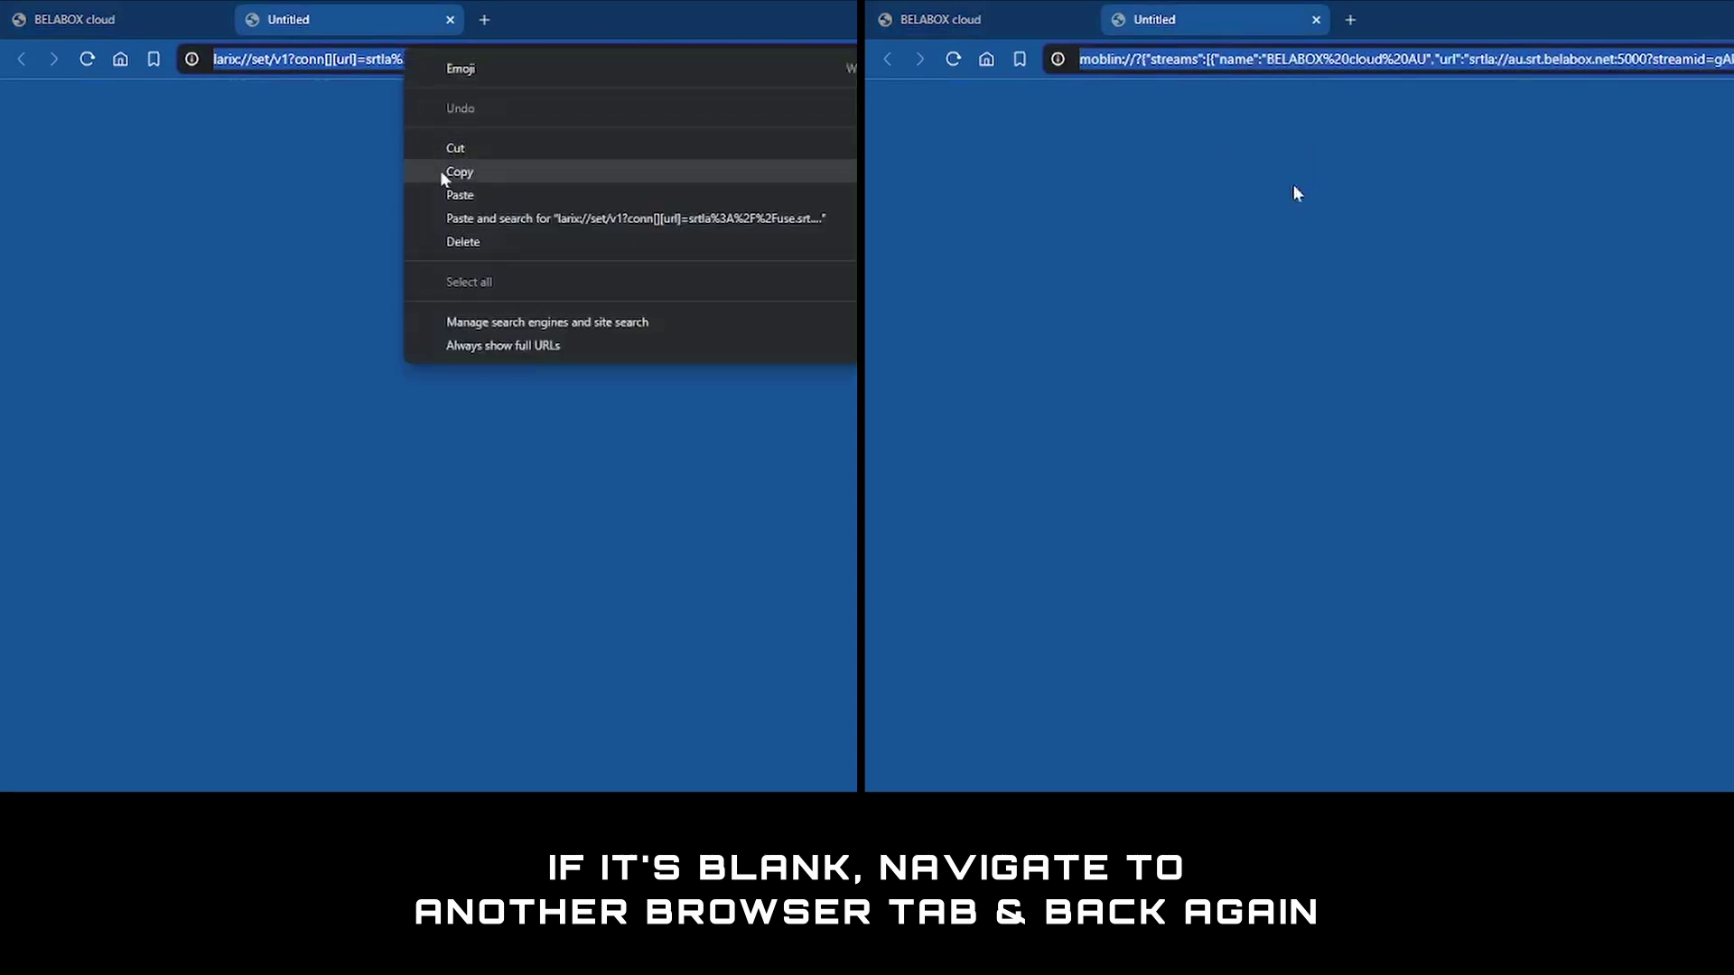
left_click(443, 173)
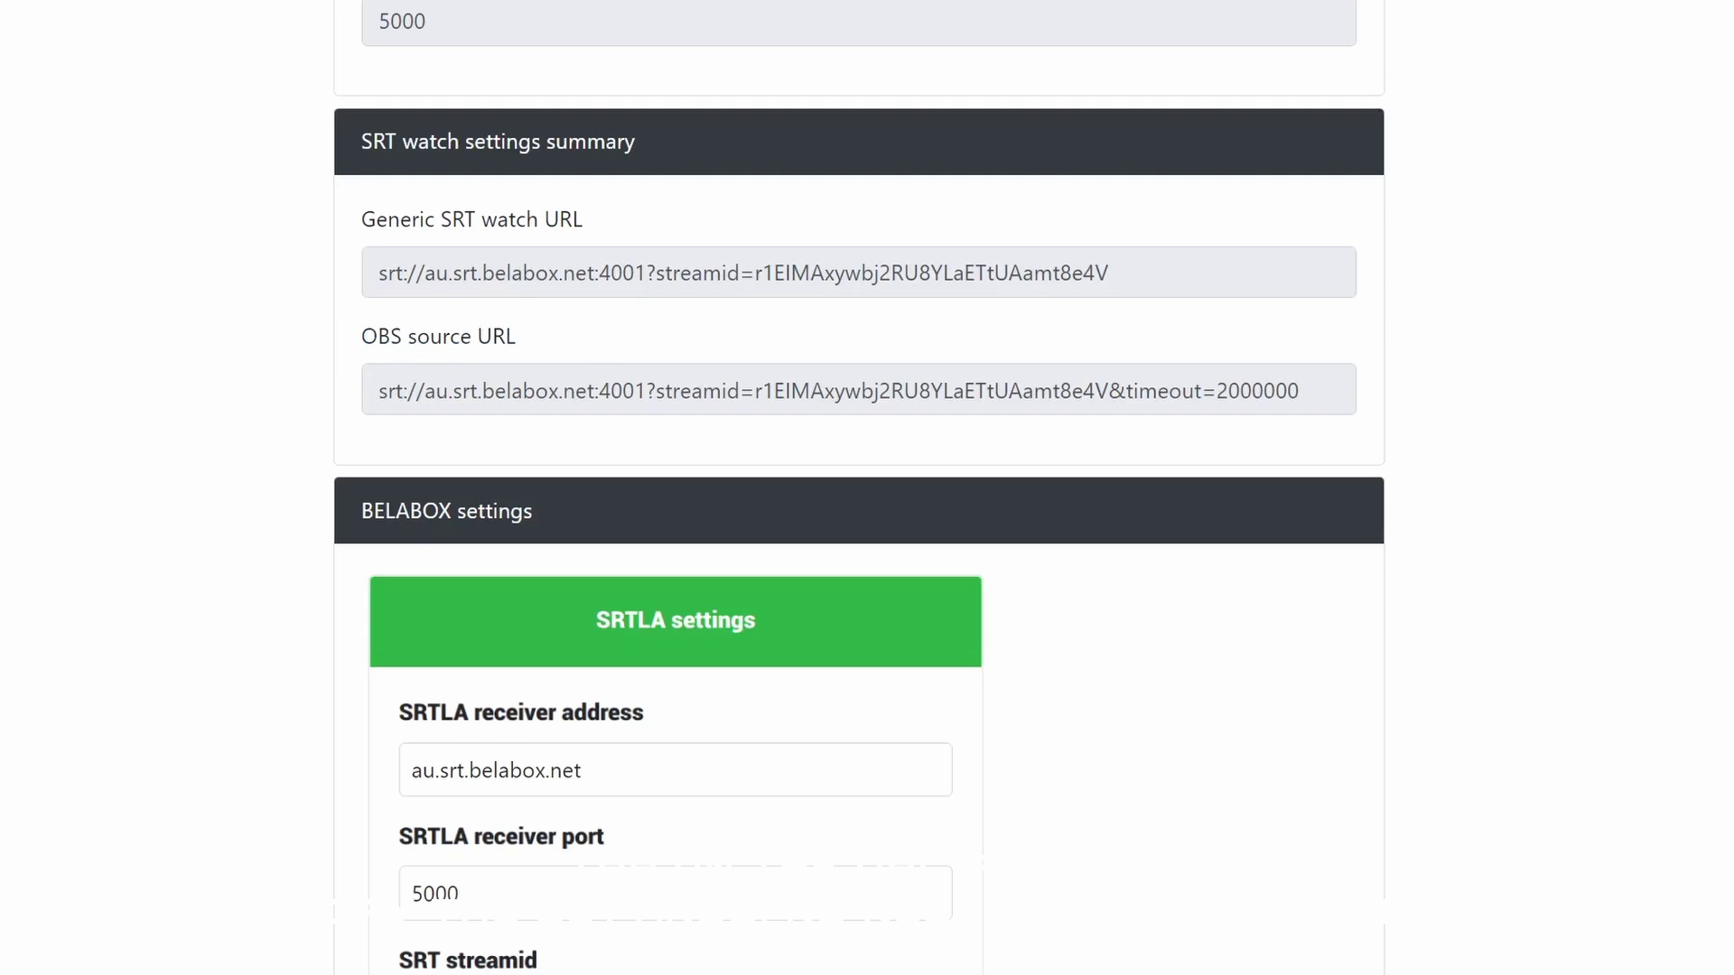
Replace SOURCE - Cam 1's media input with the copied BELABOX OBS source URL
left_click(589, 390)
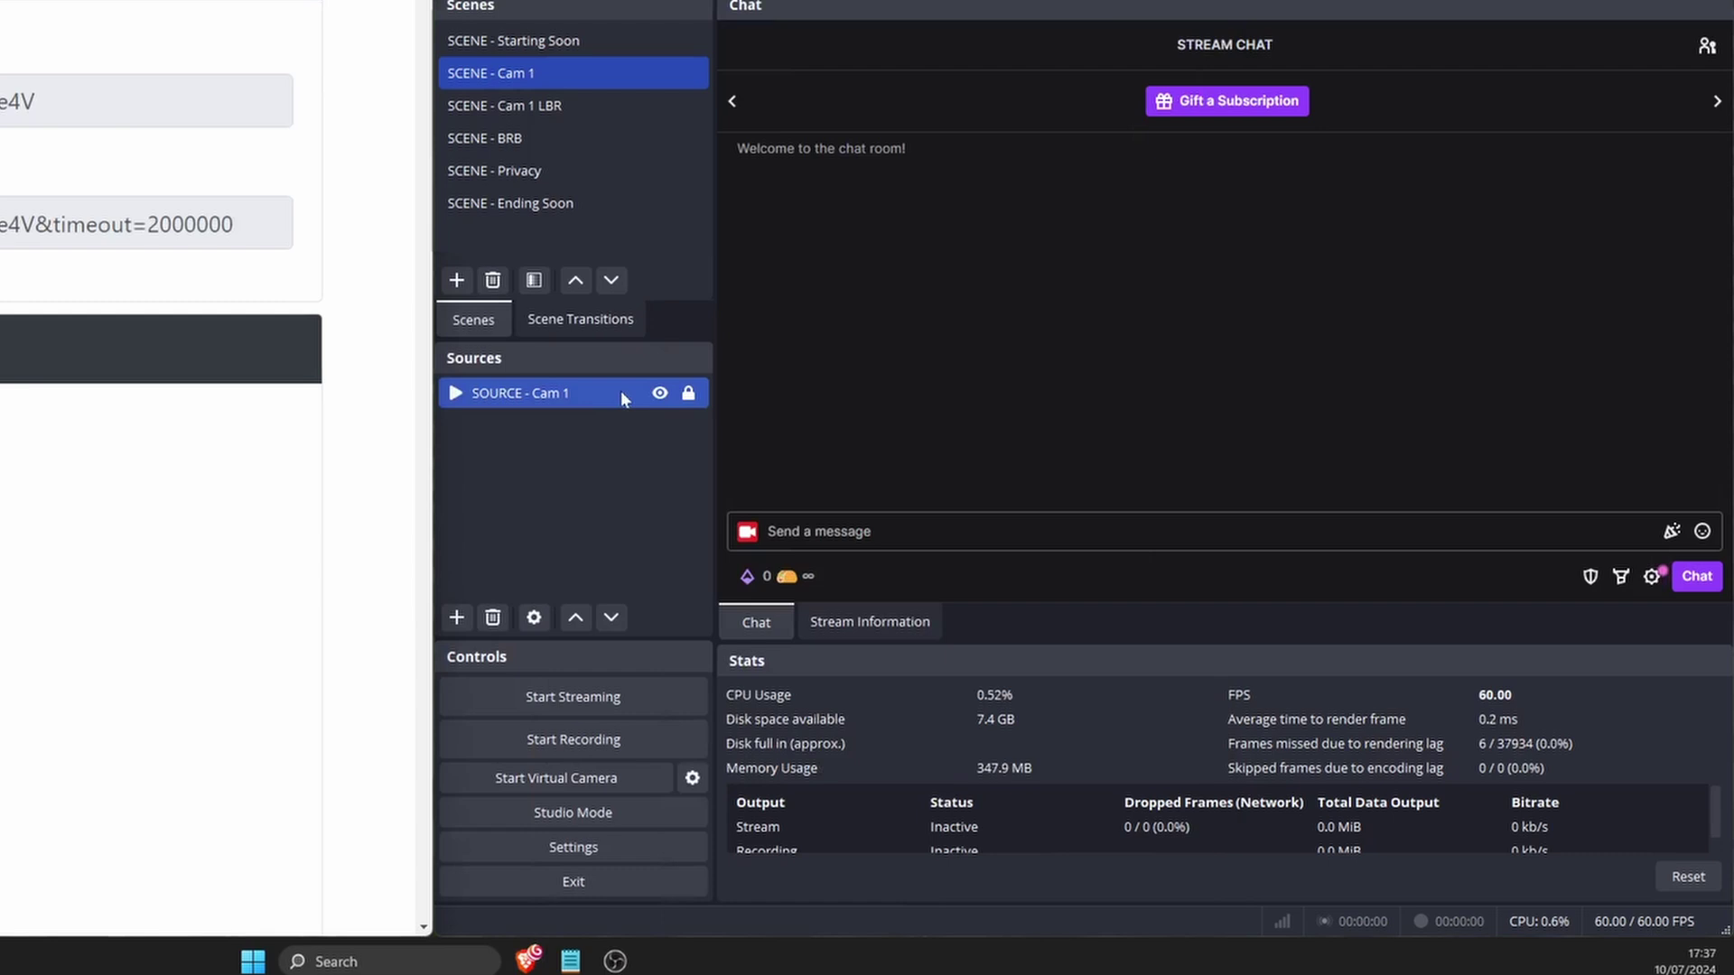
double_click(621, 396)
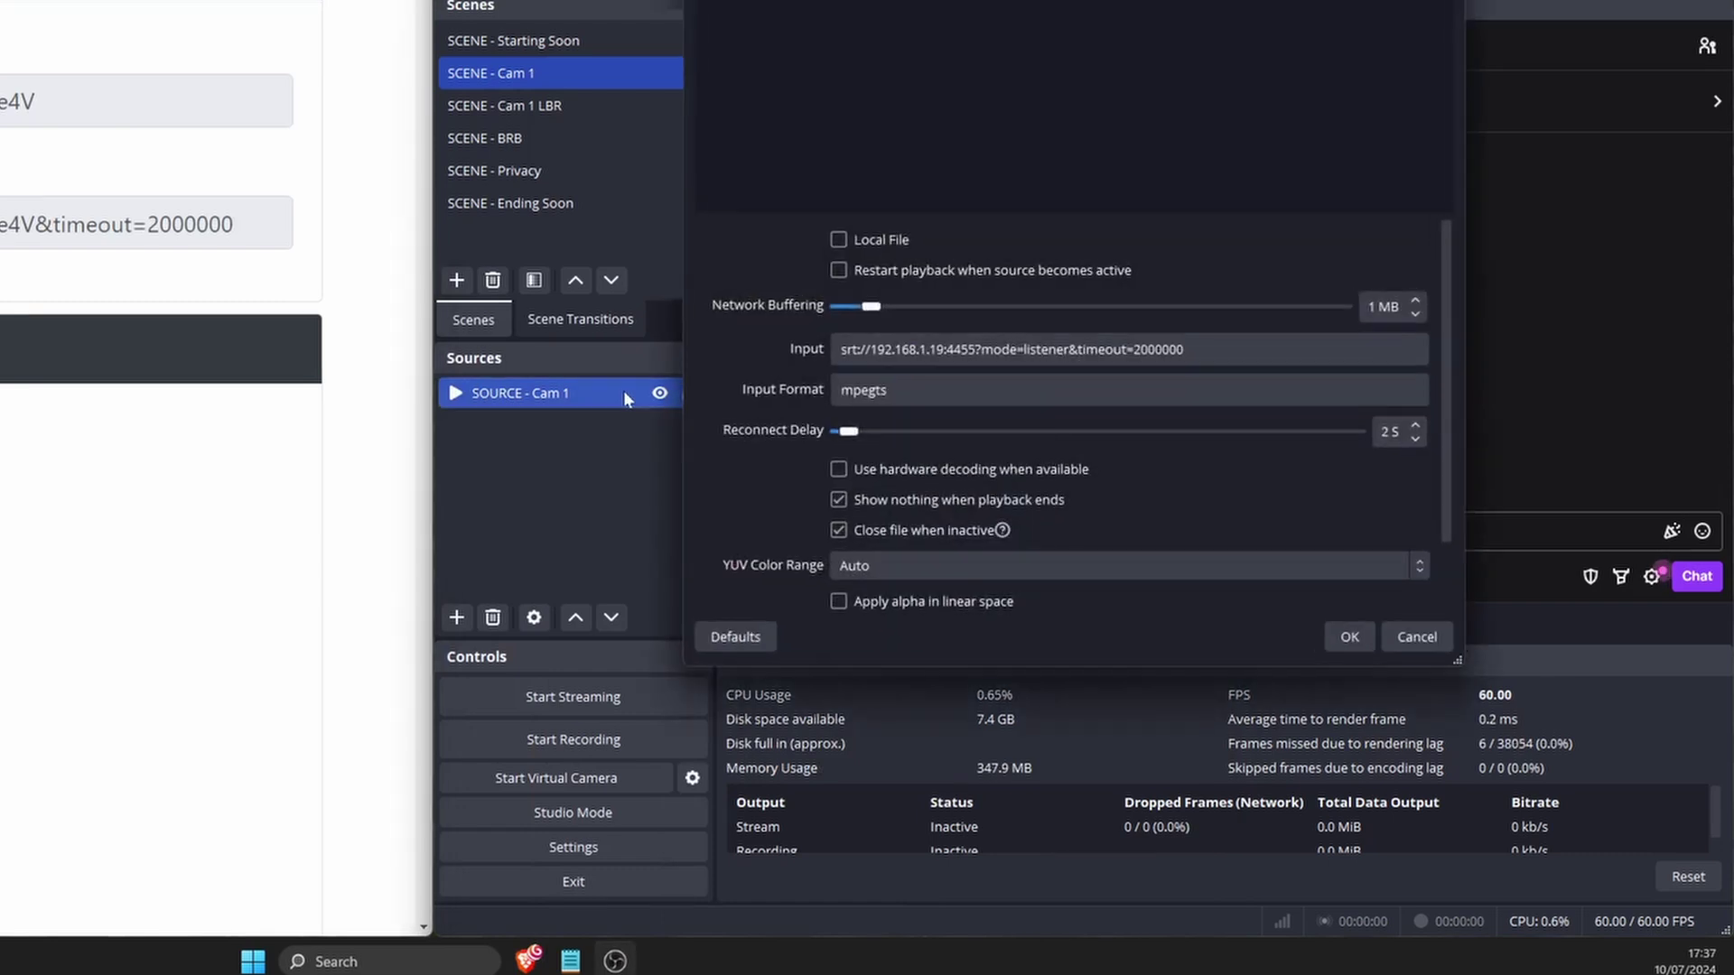
triple_click(1012, 349)
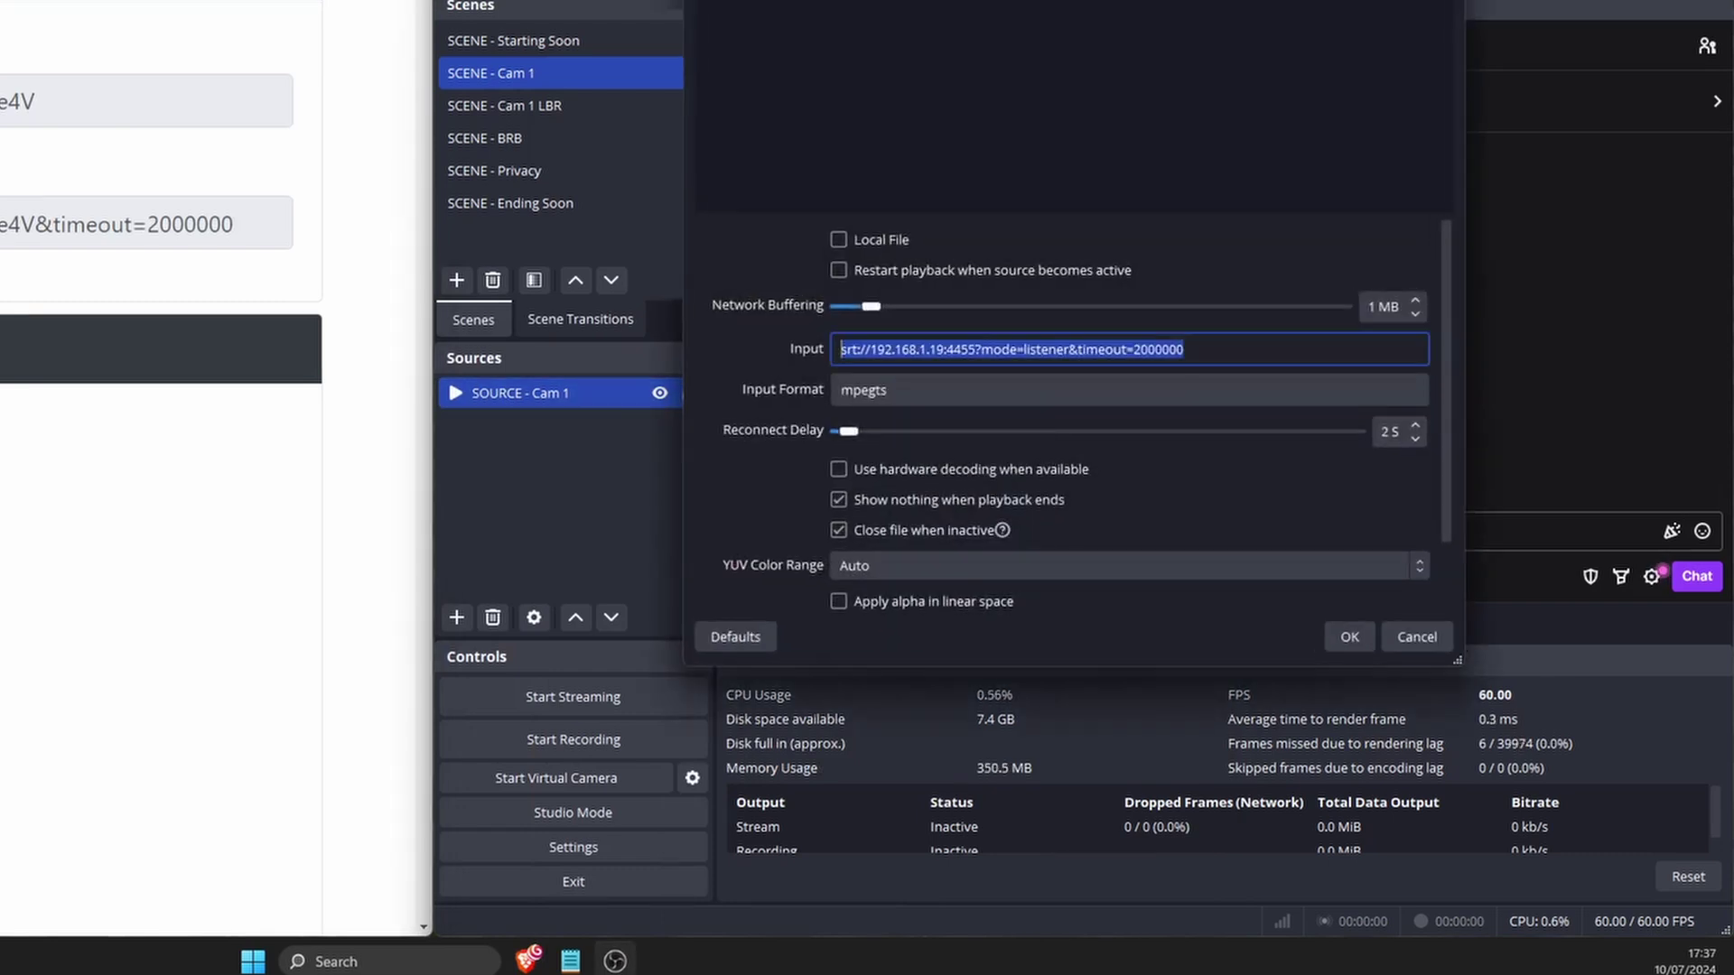
right_click(907, 350)
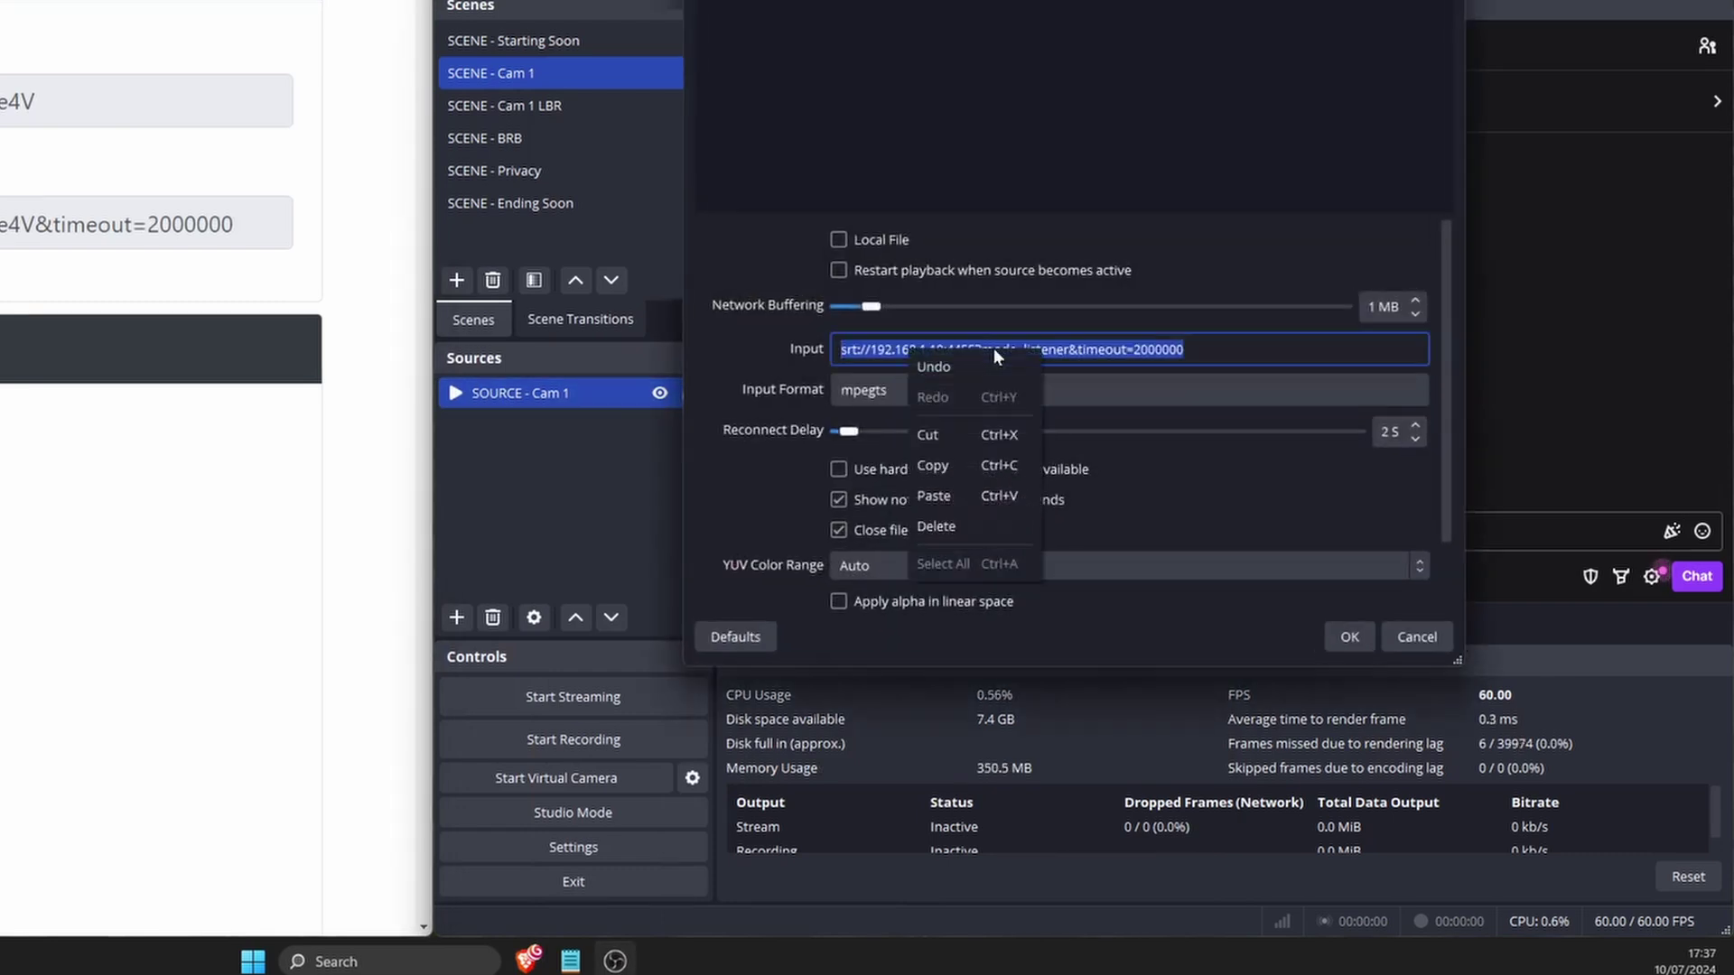
left_click(1026, 493)
left_click(1351, 636)
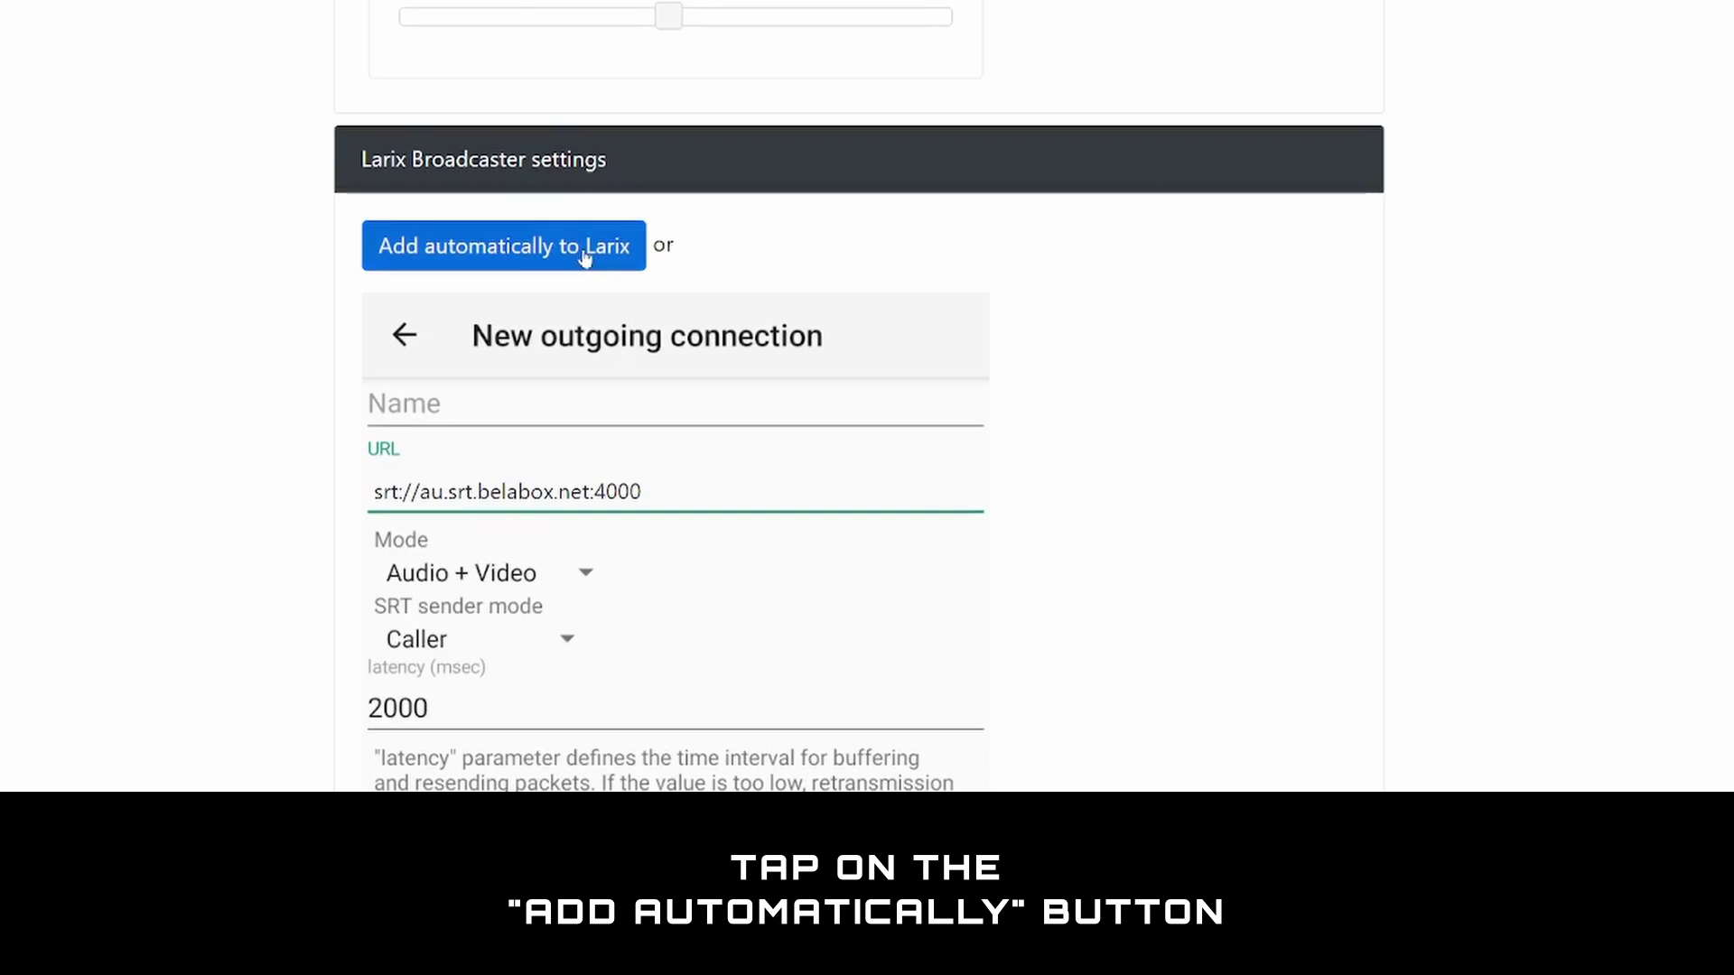
Add a new OBS scene for the second camera, SCENE - Cam 2
left_click(585, 259)
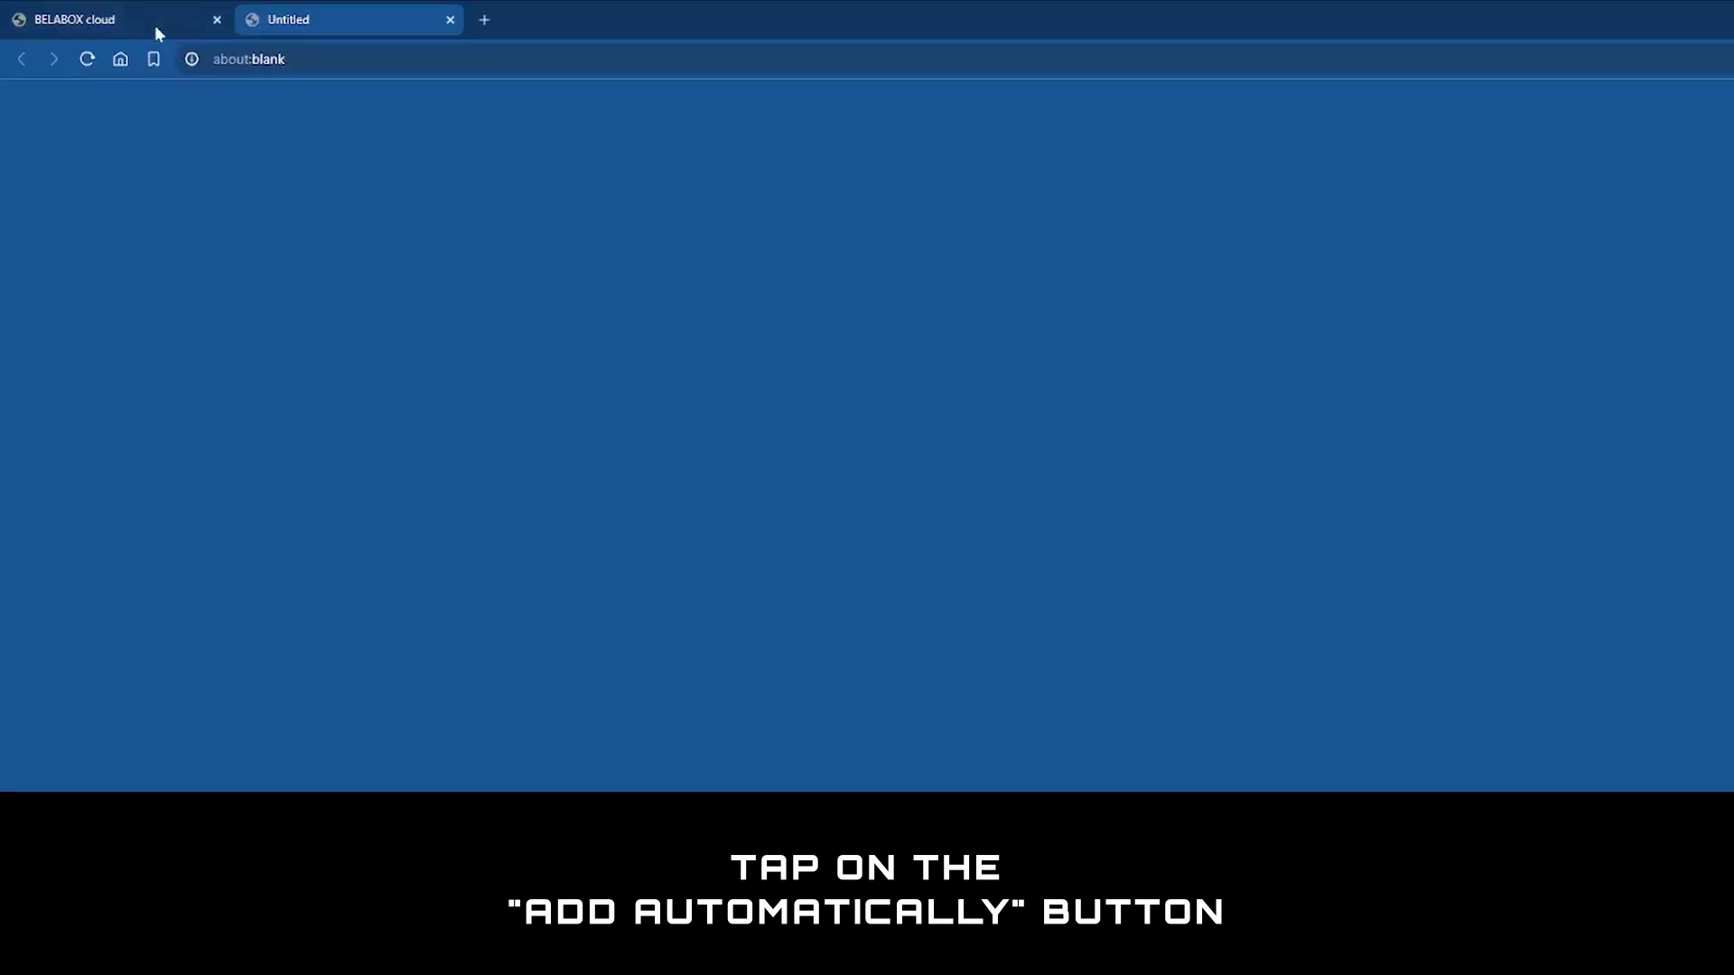
right_click(379, 62)
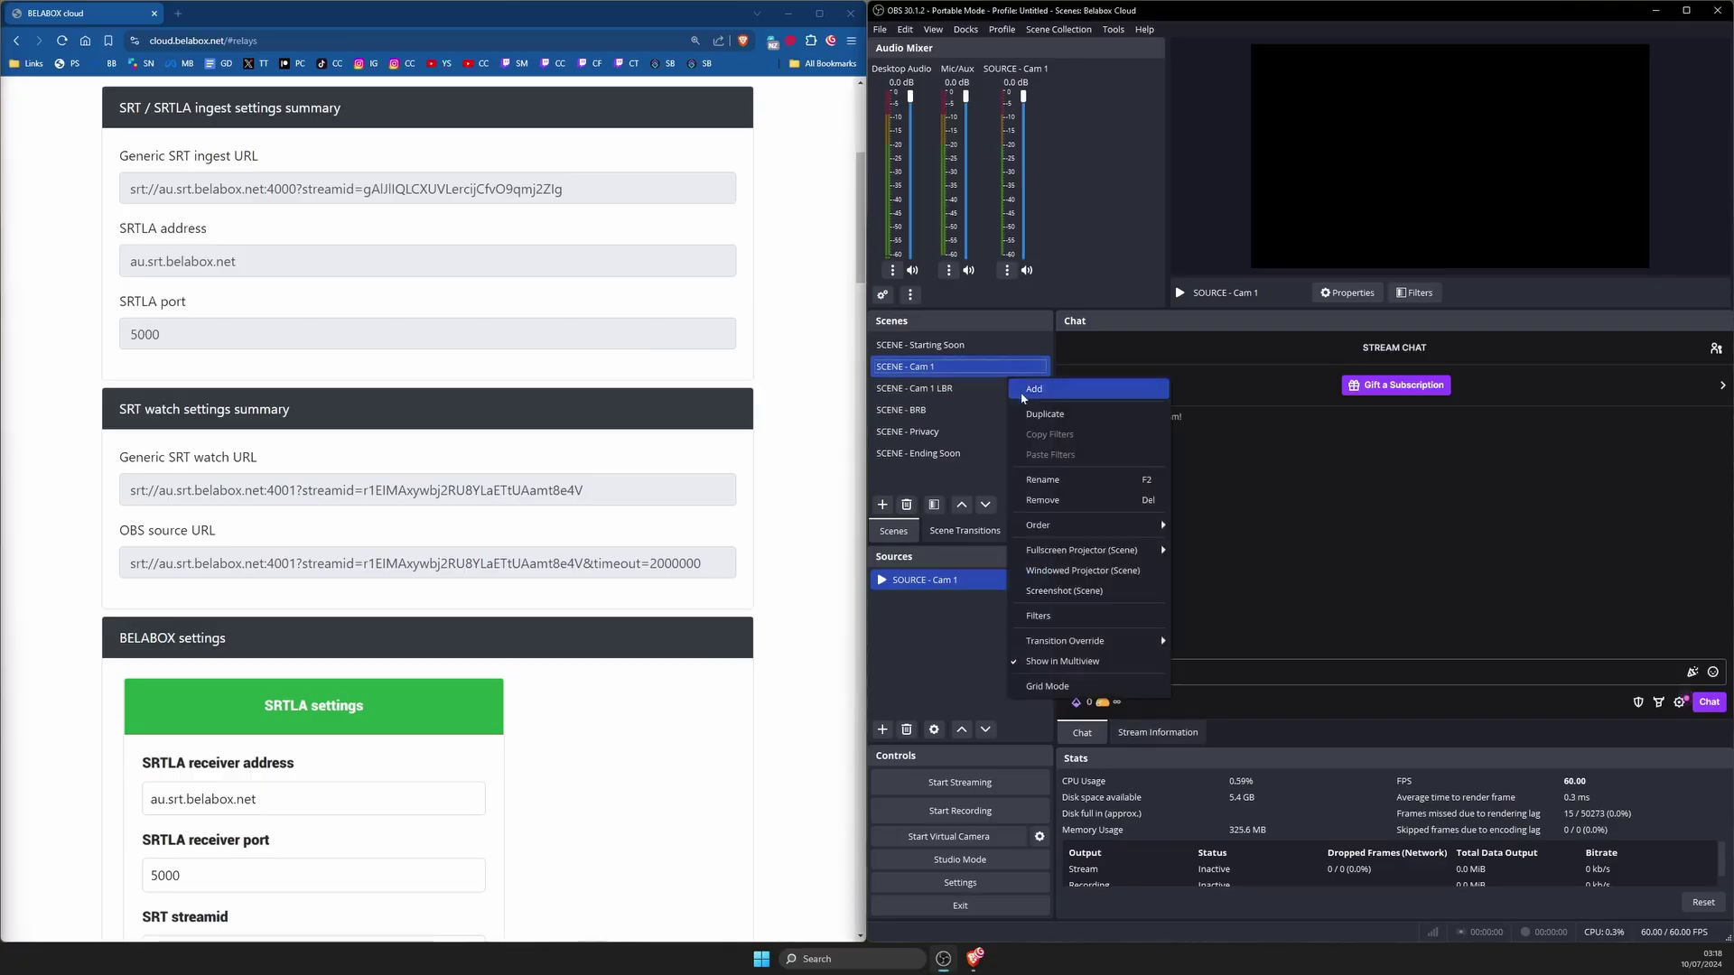
left_click(1257, 503)
Add media source 'SOURCE - Cam 2' using the pasted BELABOX OBS source URL as input
right_click(921, 614)
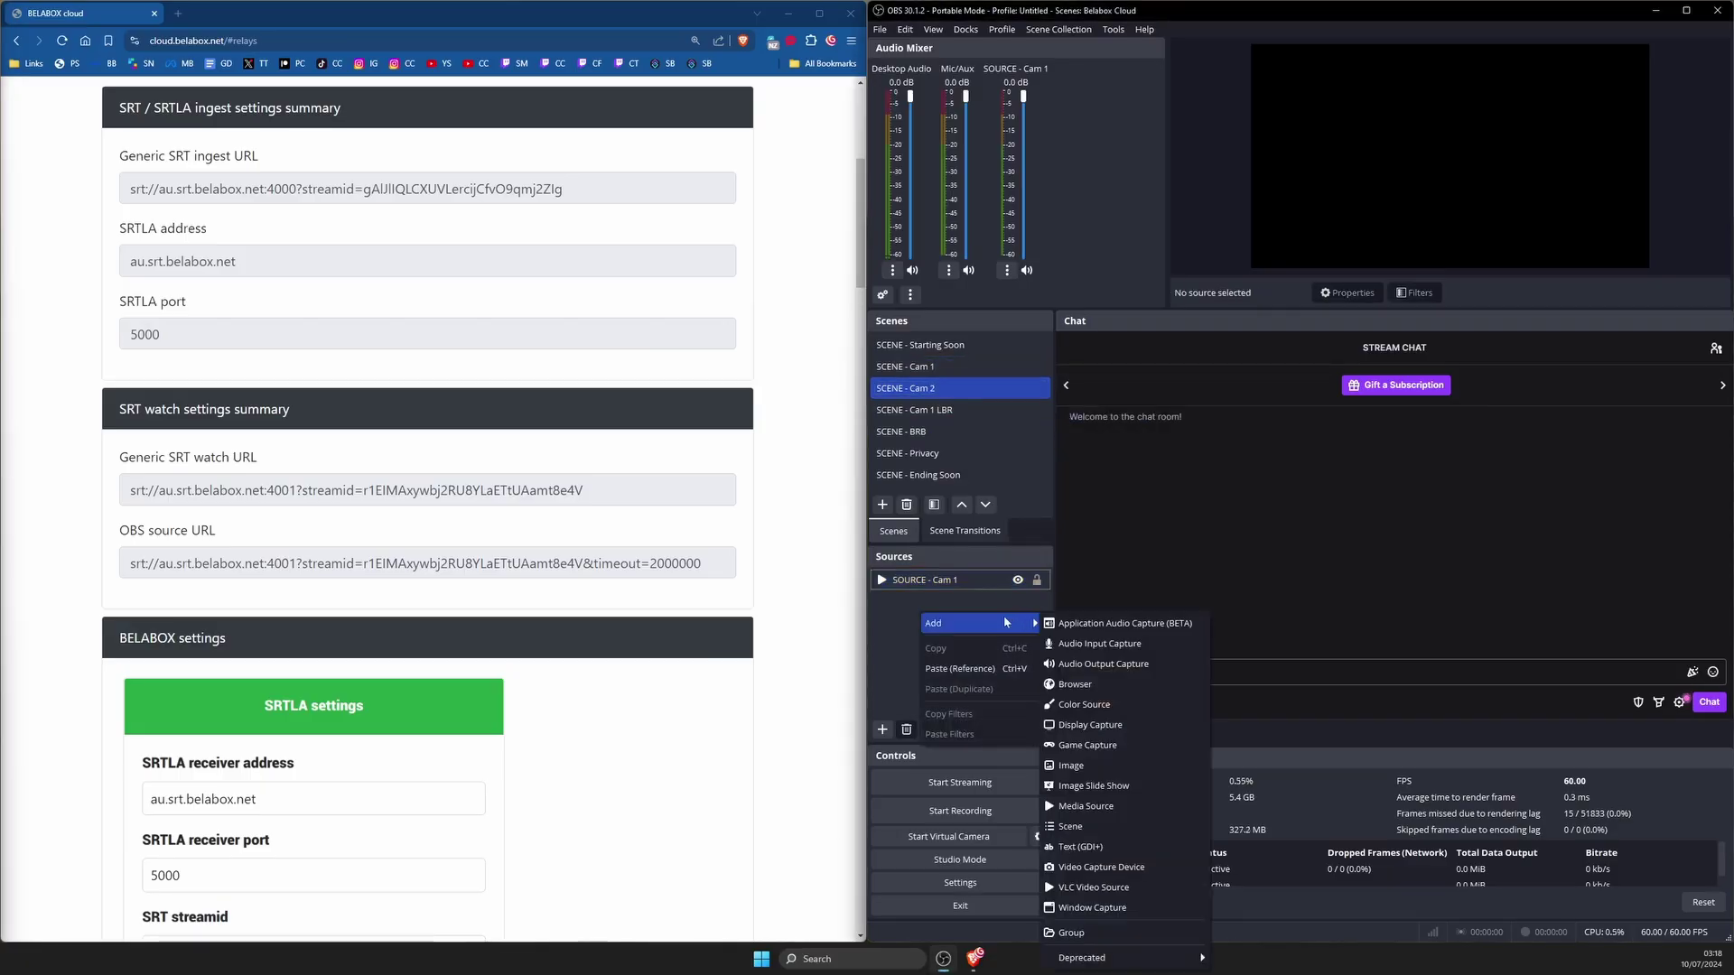
left_click(1125, 808)
type("SOURCE - Cam ")
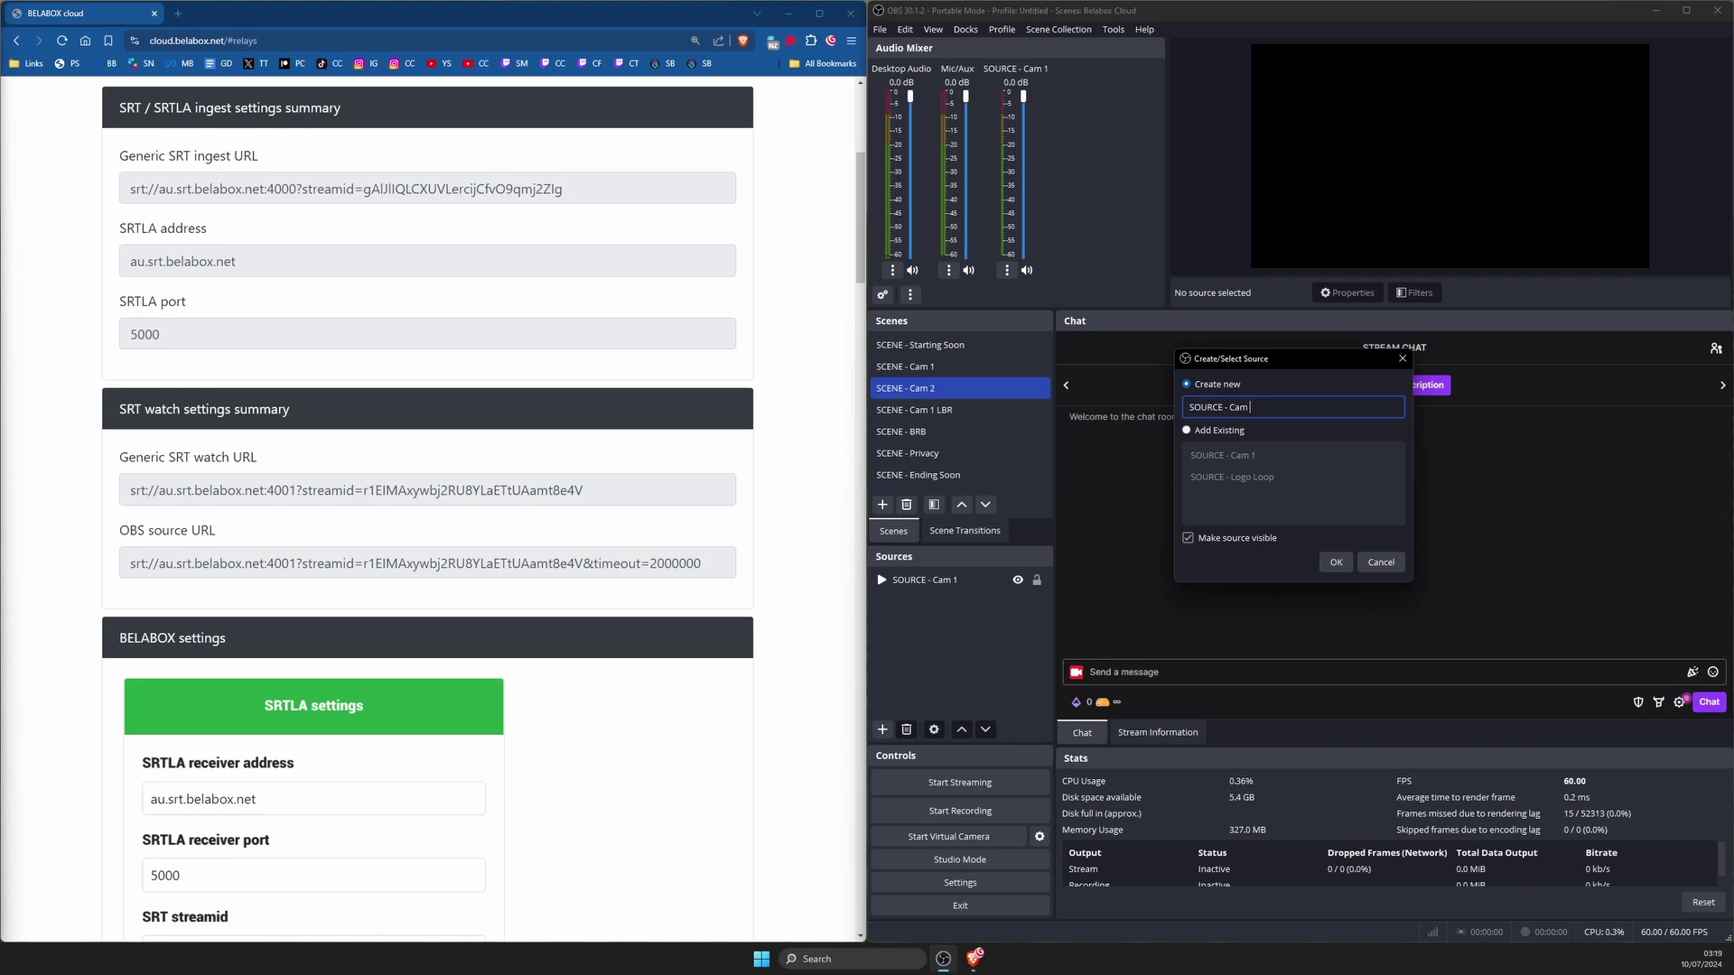
type("2")
key("Return")
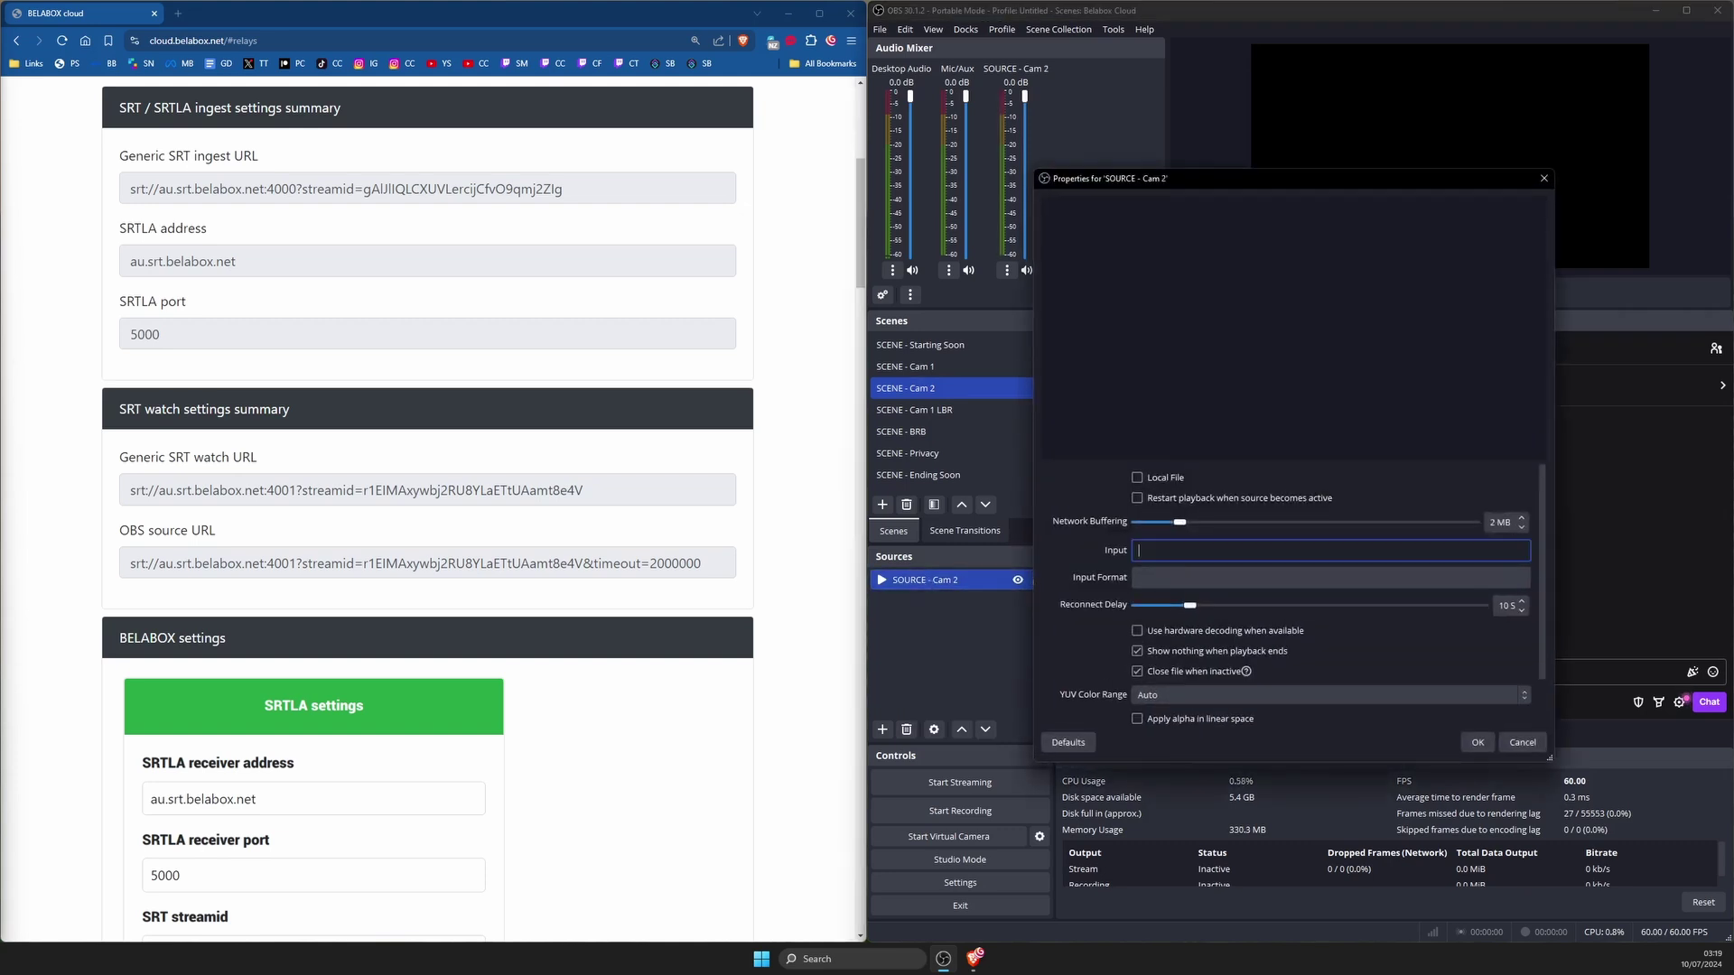
key("ctrl+v")
left_click(1478, 743)
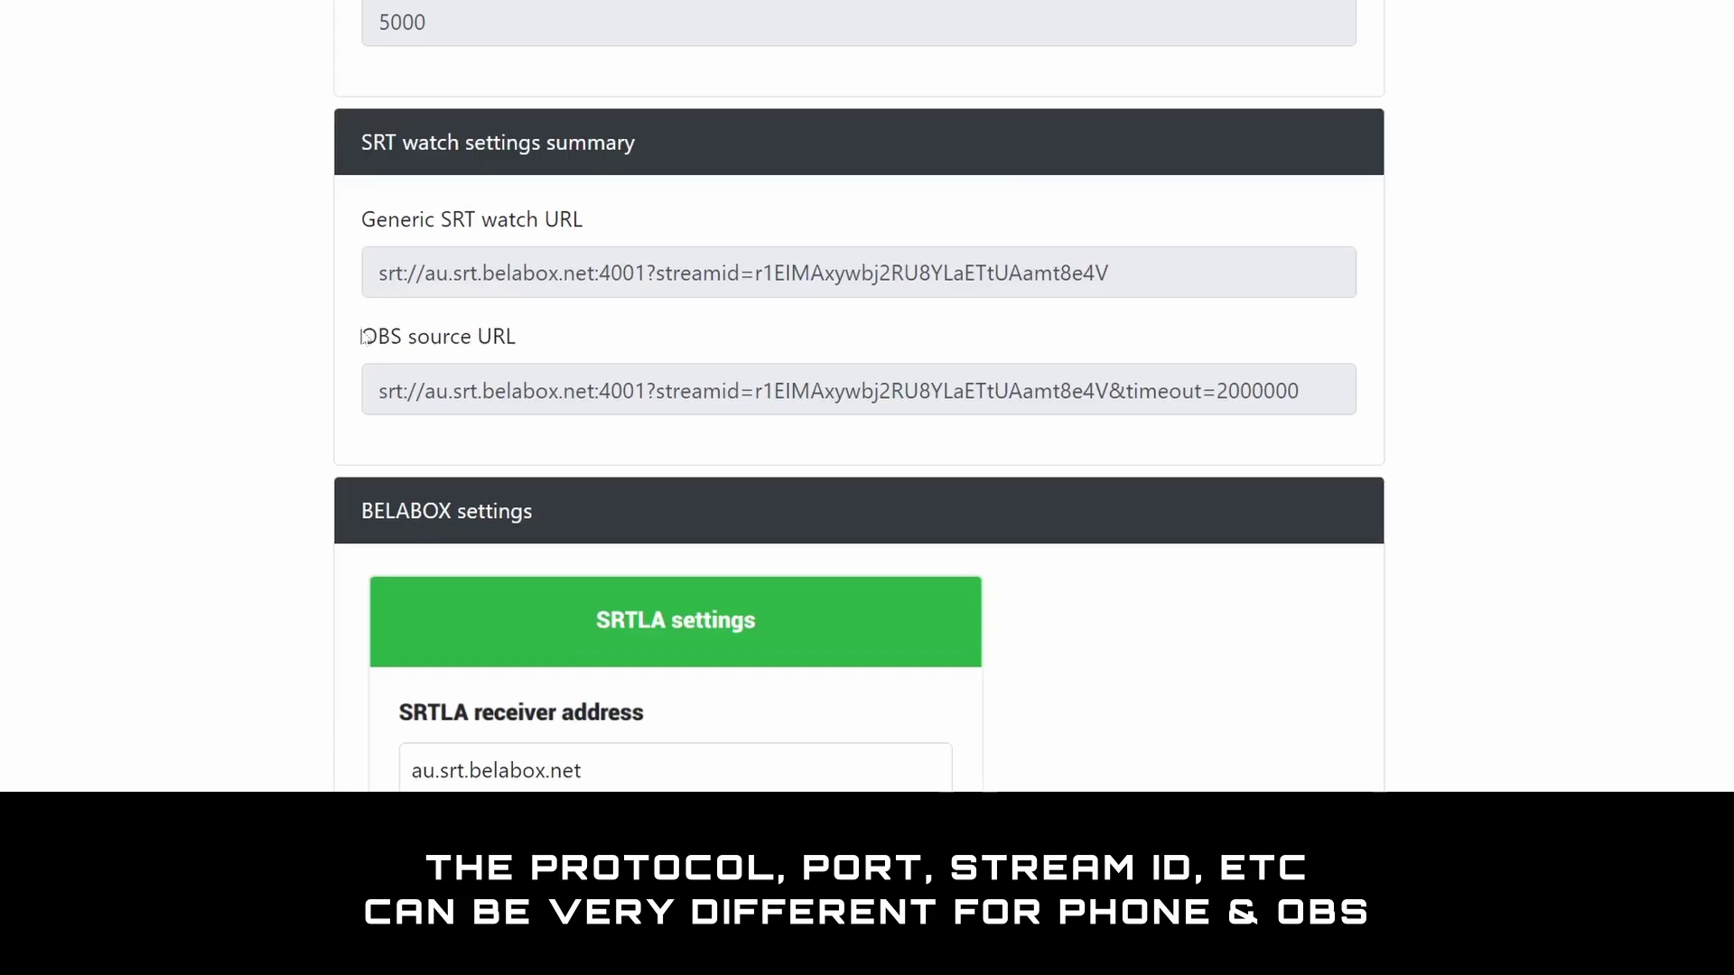
Switch the relay server to AU (Australia) so URLs use au.srt.belabox.net
scroll(363, 337, "down", 8)
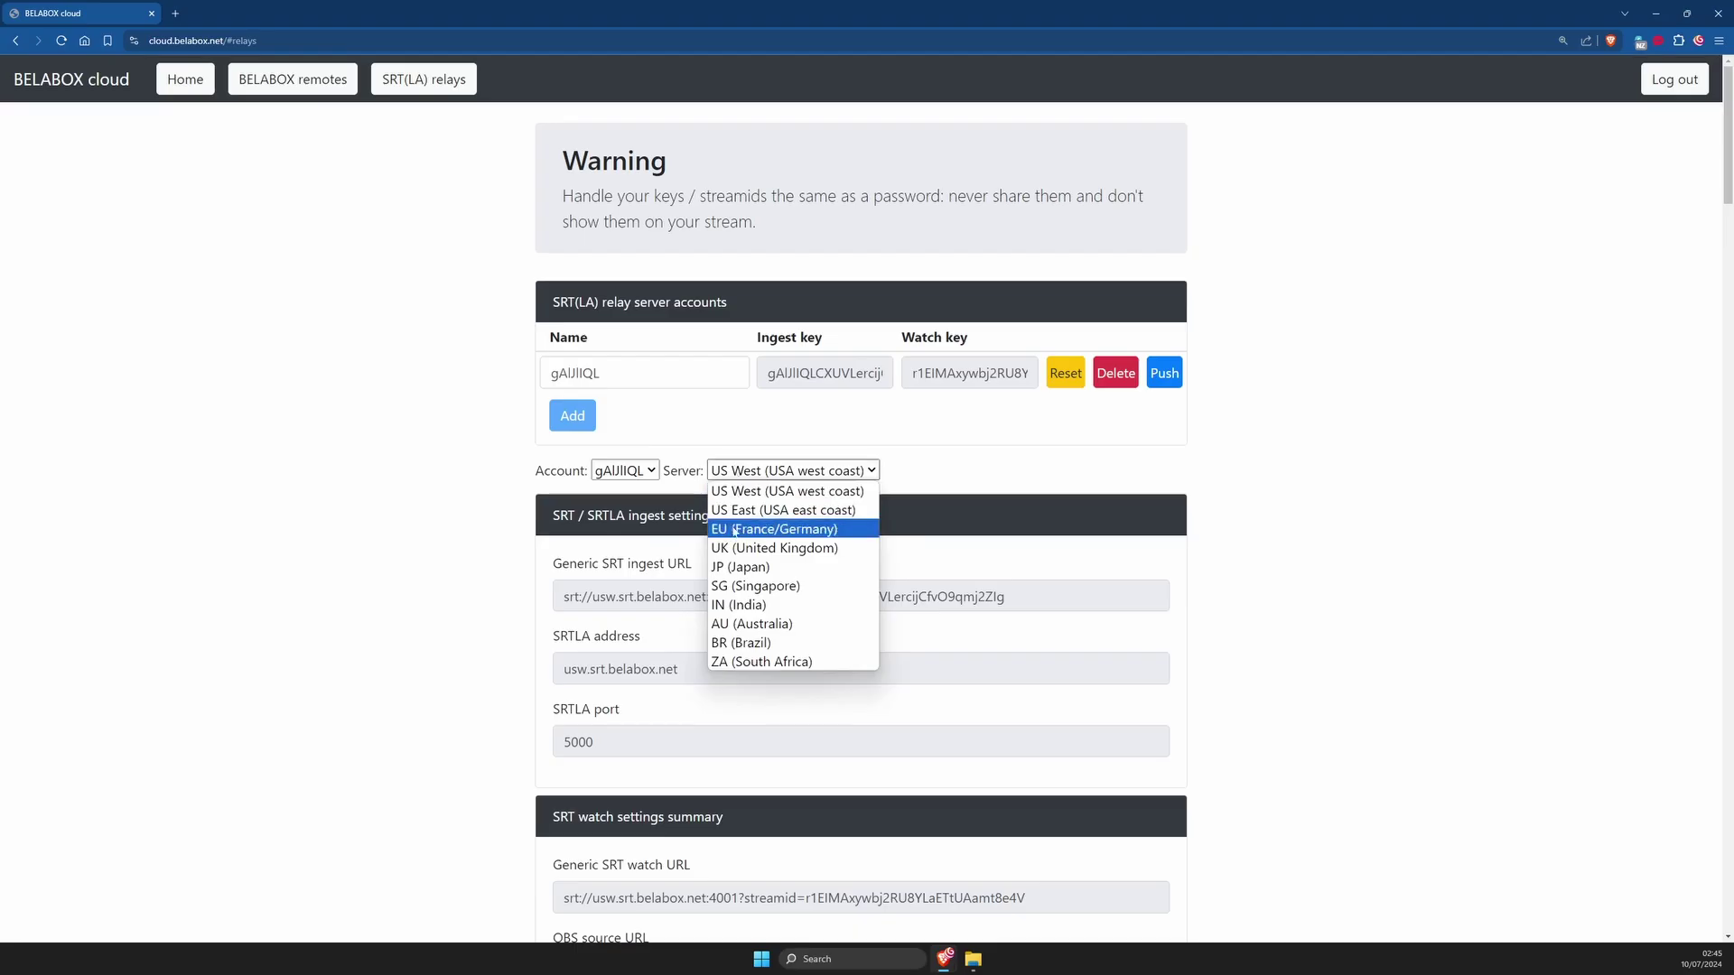
left_click(746, 622)
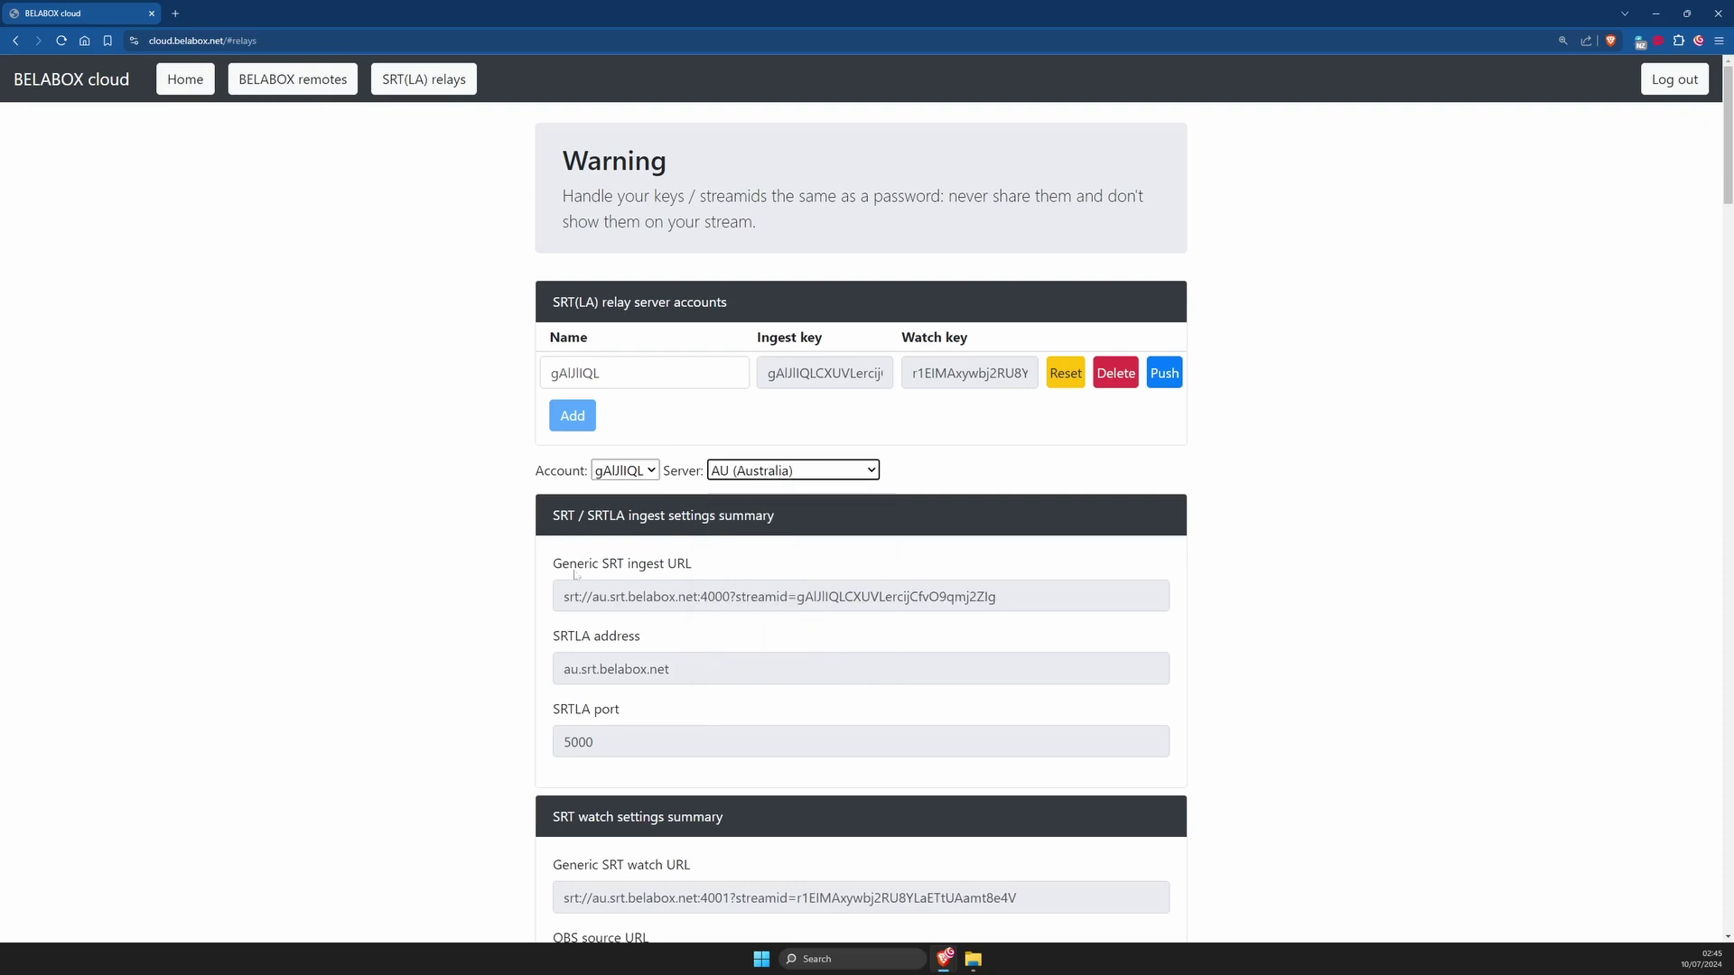